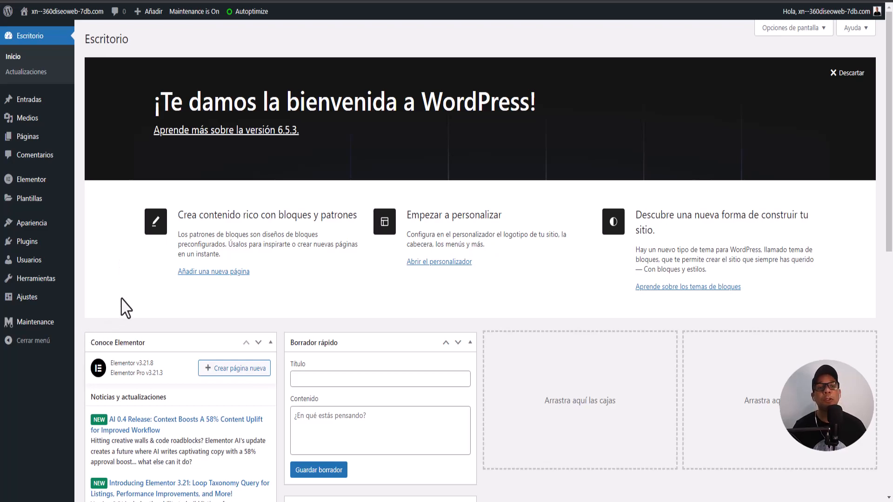
# Step: Create a new page titled Inicio with the Elementor ancho completo template and publish it
pyautogui.moveTo(35, 141)
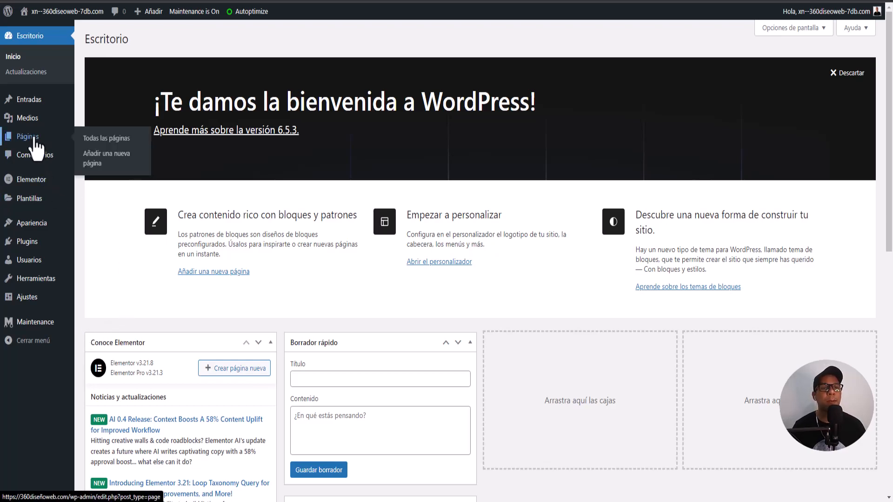
pyautogui.click(35, 139)
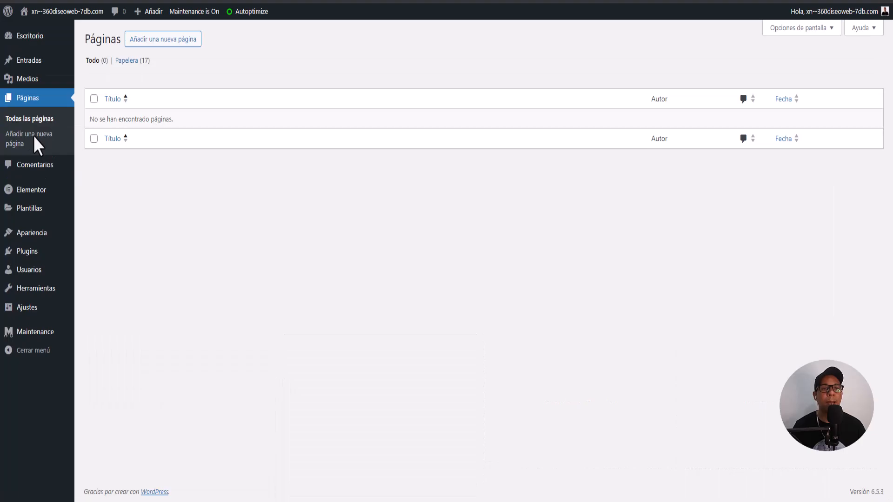
pyautogui.click(158, 51)
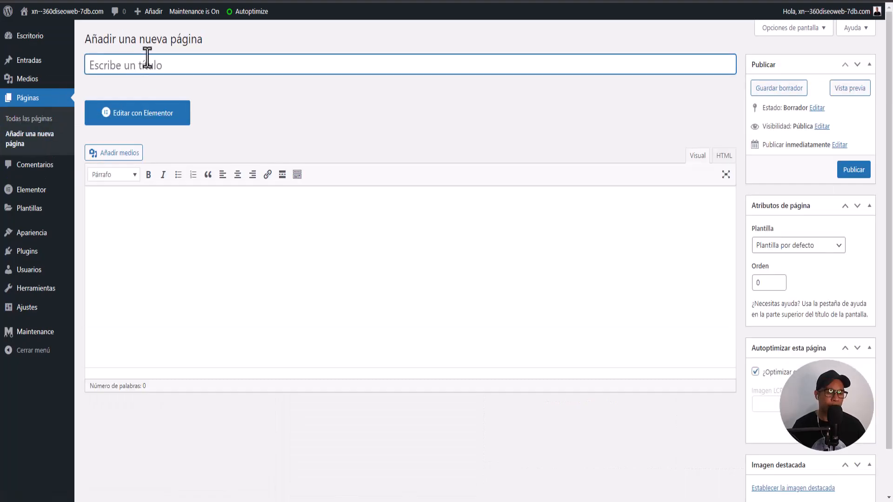
pyautogui.click(146, 57)
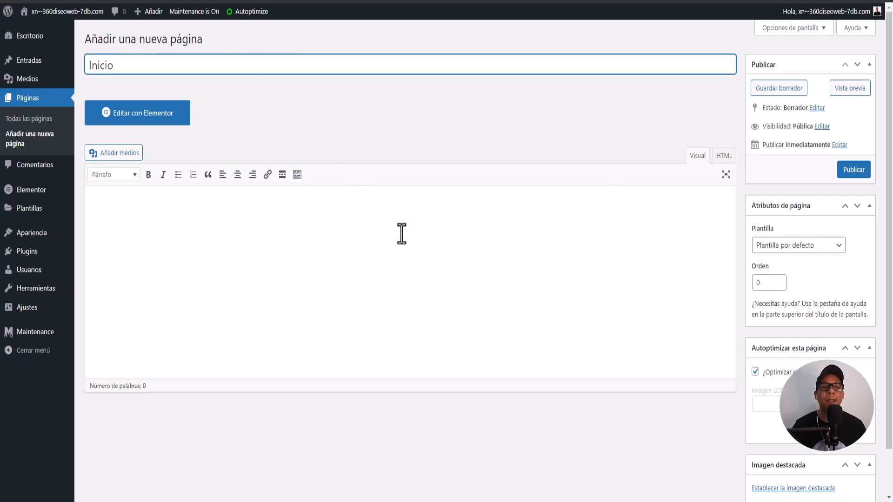
pyautogui.click(810, 248)
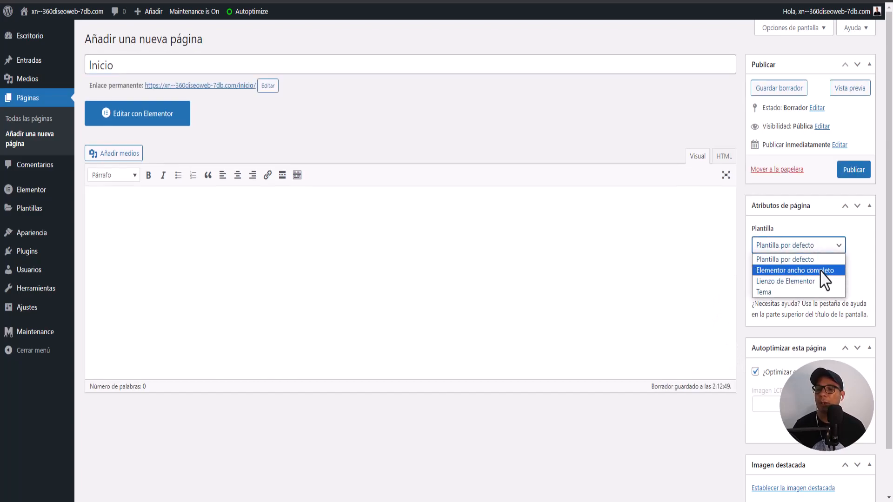
pyautogui.click(816, 272)
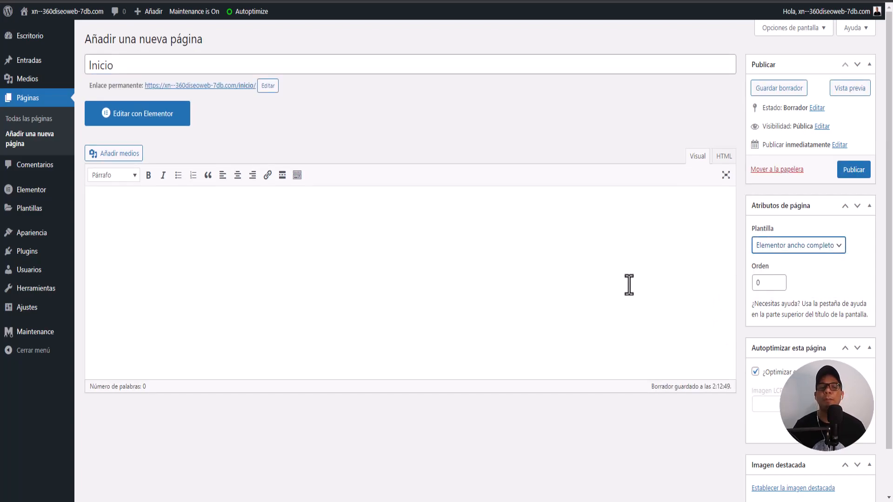
pyautogui.click(852, 171)
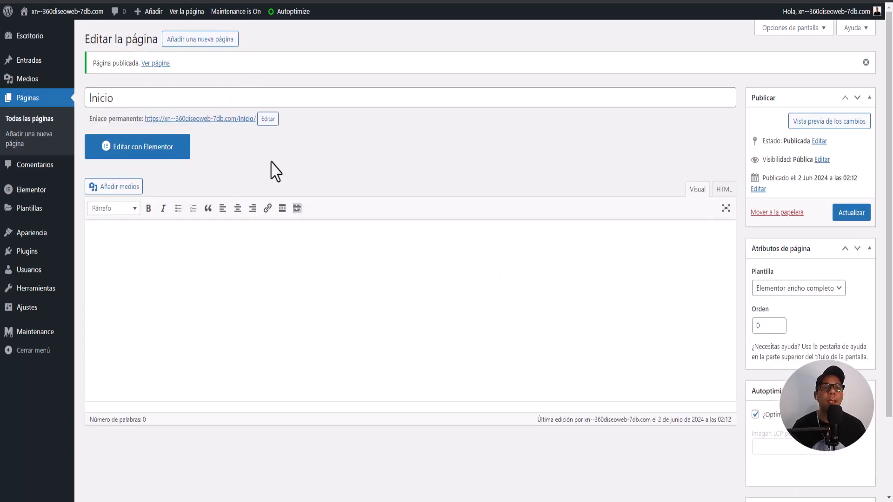
# Step: Add and publish a second page titled Contacto using the Elementor ancho completo template
pyautogui.click(199, 40)
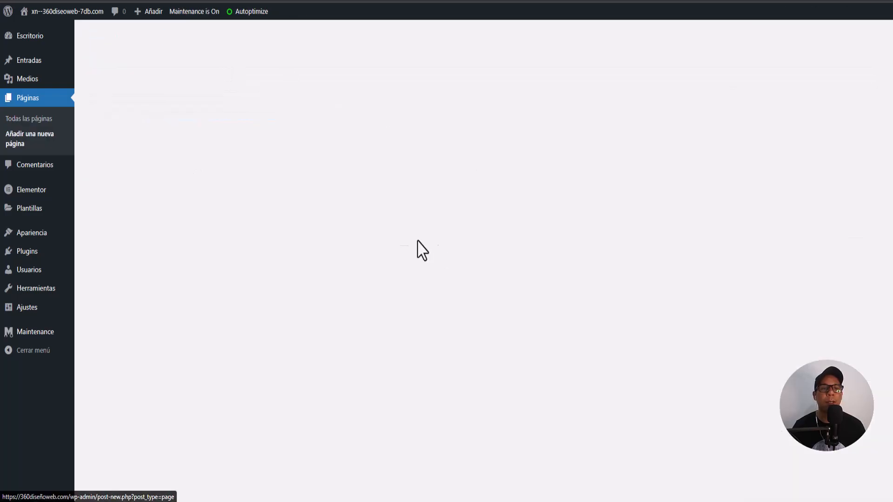
pyautogui.write('Contact')
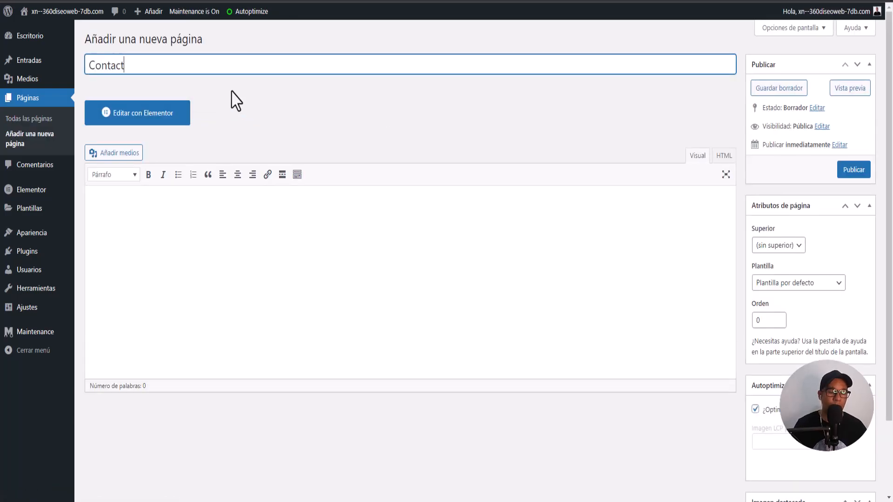
pyautogui.write('o')
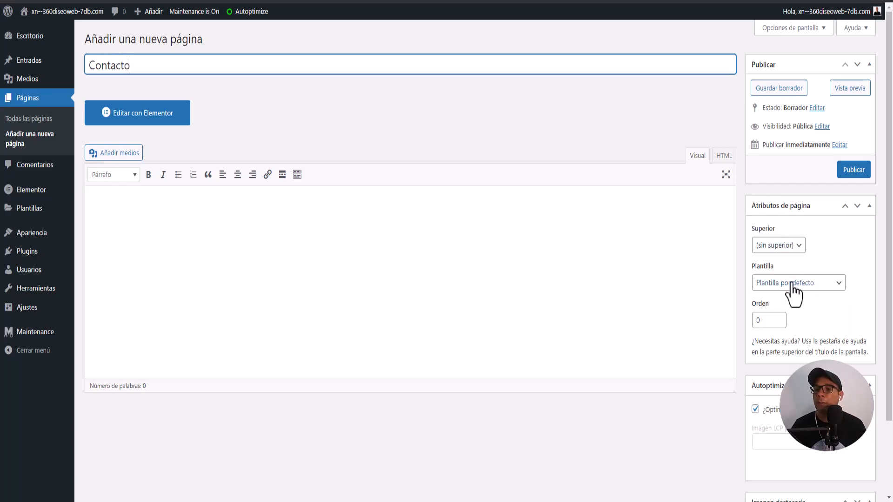
pyautogui.click(790, 285)
pyautogui.click(786, 309)
pyautogui.click(853, 170)
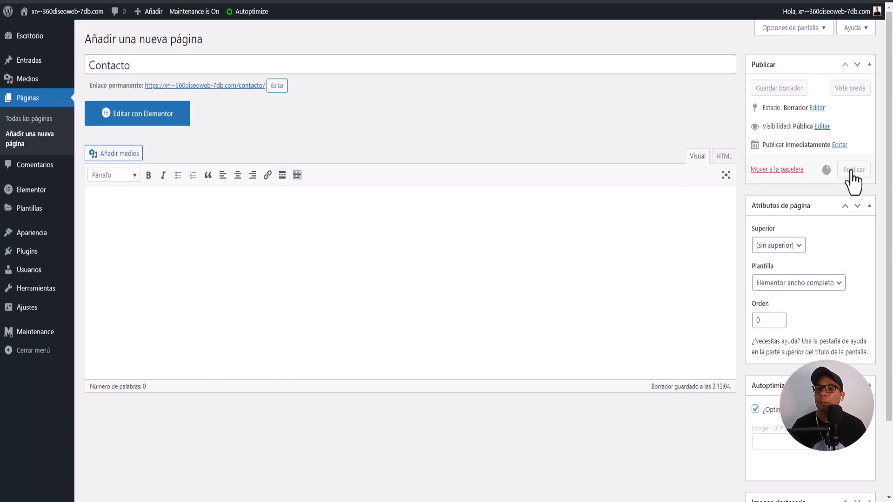
# Step: Add and publish a third page titled Servicios using the Elementor ancho completo template
pyautogui.click(212, 42)
pyautogui.write('Servicios')
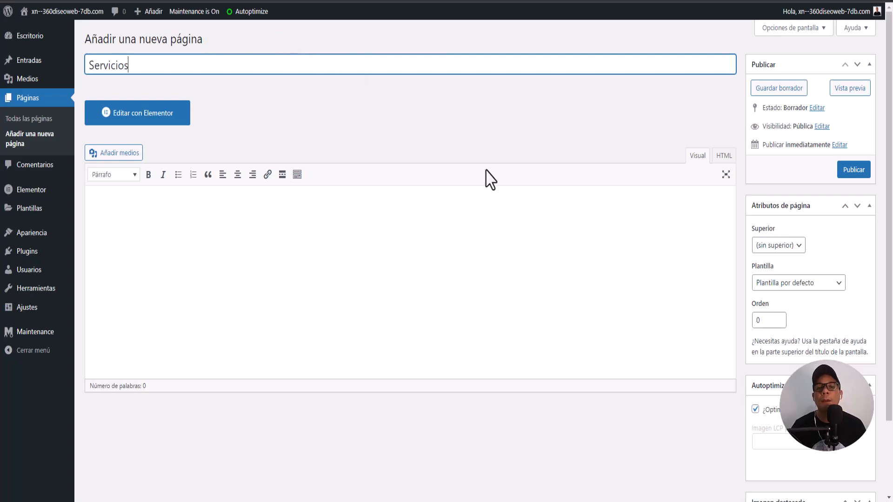
pyautogui.click(784, 287)
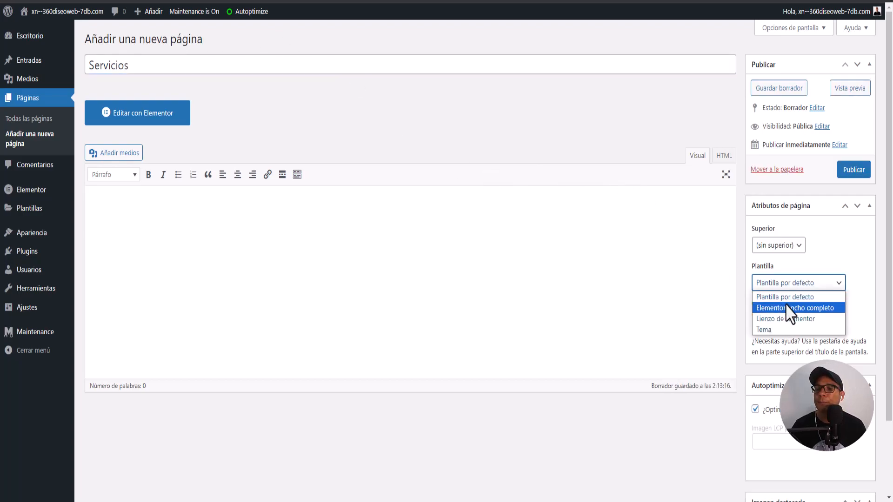
pyautogui.click(786, 307)
pyautogui.click(853, 171)
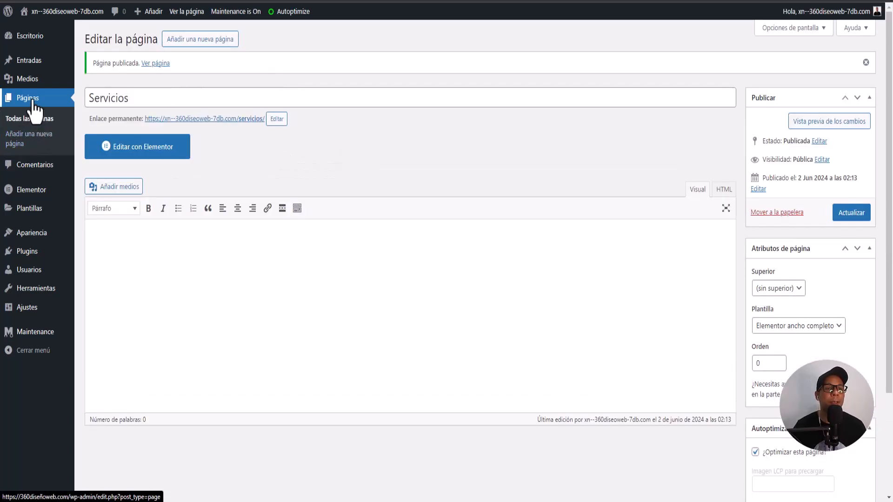
# Step: Open the Inicio page in the Elementor editor to view it and exit back to WordPress
pyautogui.click(33, 100)
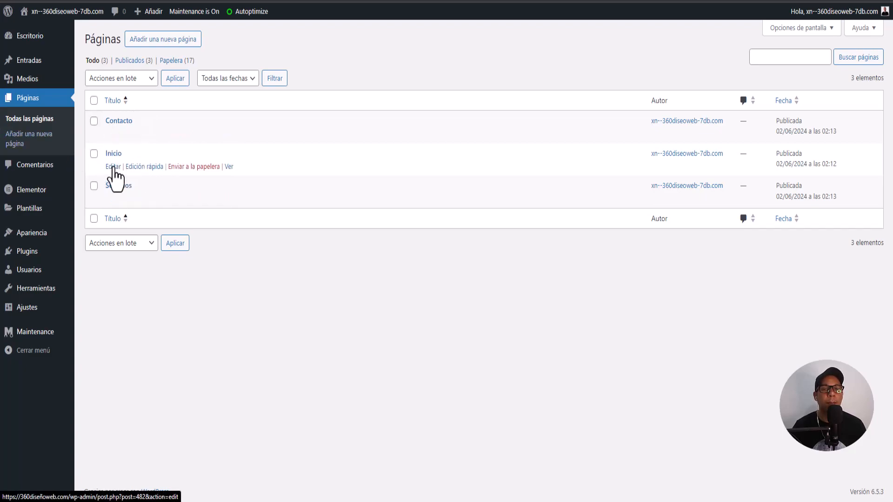
pyautogui.click(113, 168)
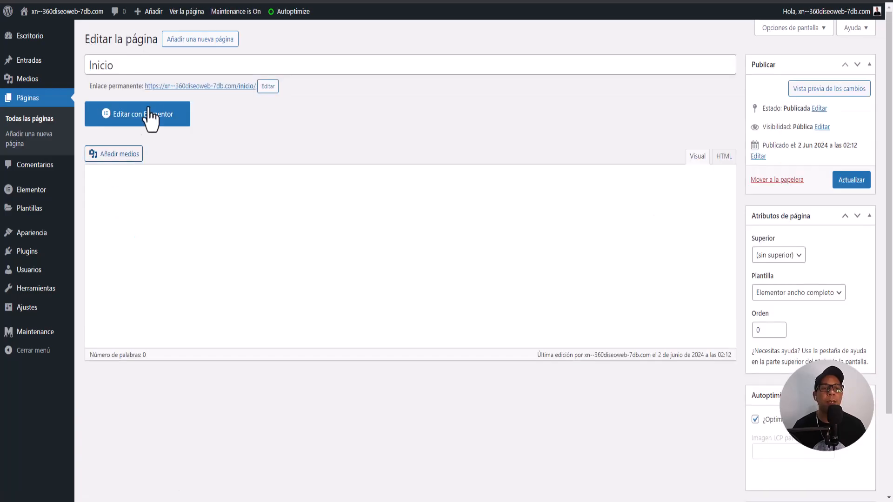
pyautogui.click(139, 123)
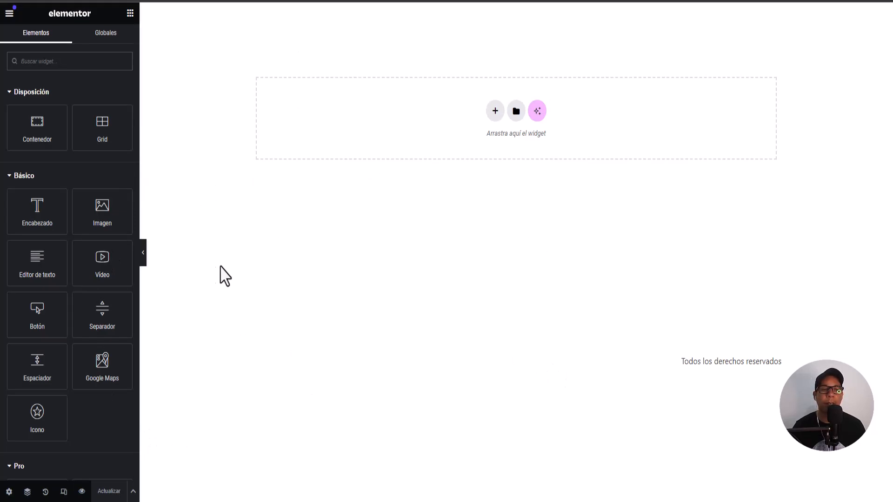
pyautogui.click(10, 13)
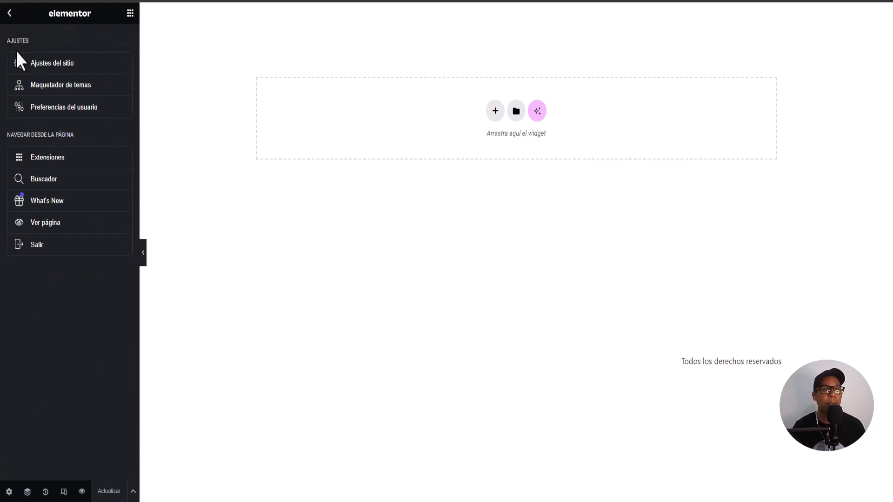
pyautogui.click(37, 245)
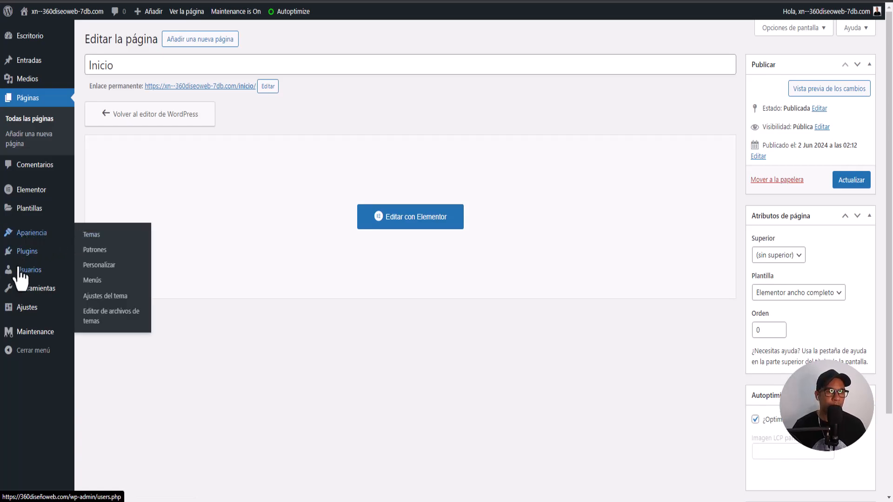
# Step: Create a navigation menu named Menú Principal, correcting the spelling of its name
pyautogui.click(94, 281)
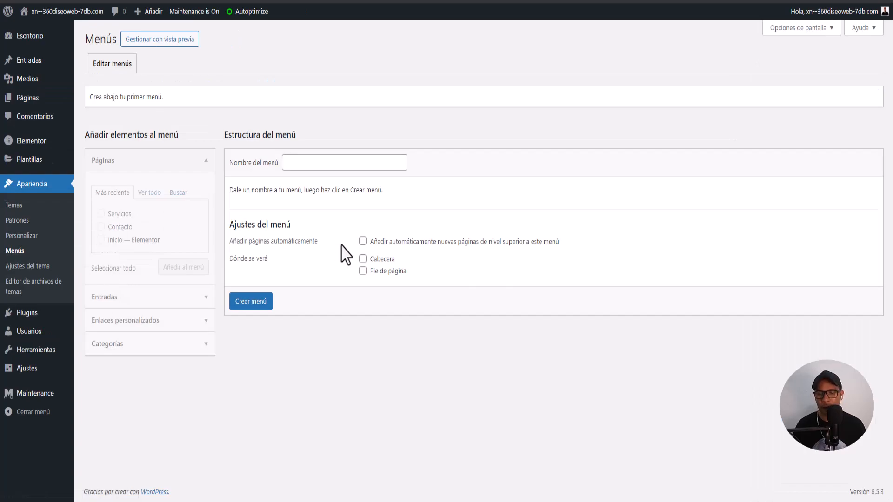
pyautogui.click(344, 165)
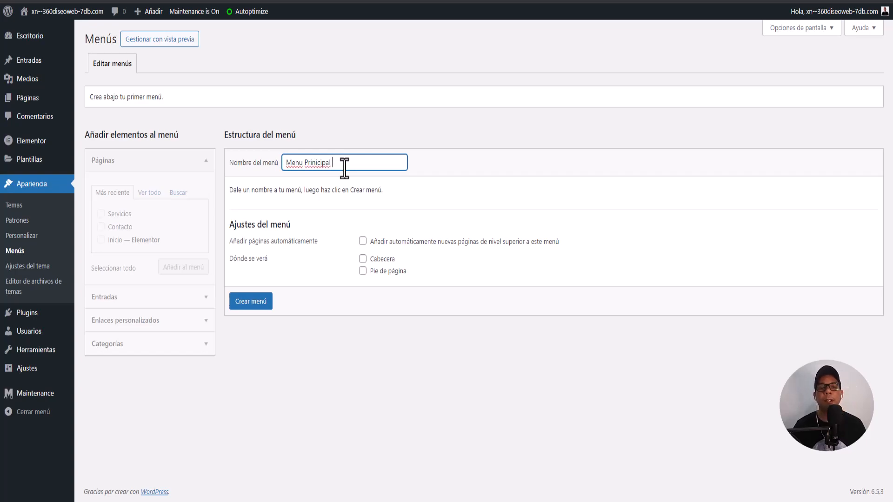
pyautogui.rightClick(299, 163)
pyautogui.click(324, 174)
pyautogui.rightClick(321, 163)
pyautogui.click(339, 176)
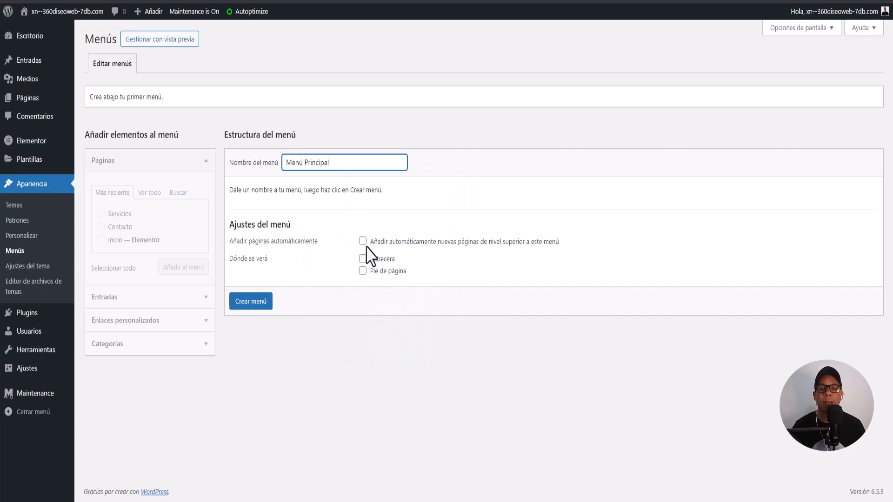
pyautogui.click(251, 303)
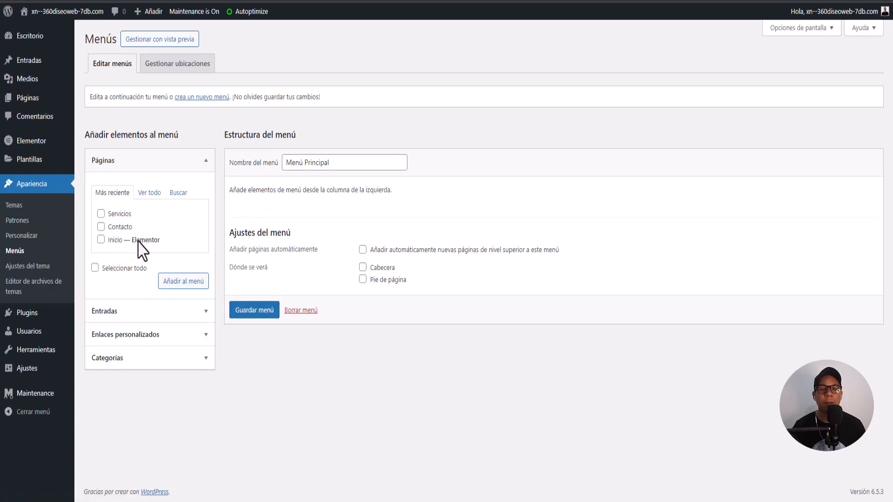
# Step: Add the Servicios, Contacto and Inicio pages to Menú Principal, place Inicio first, and save the menu
pyautogui.click(95, 268)
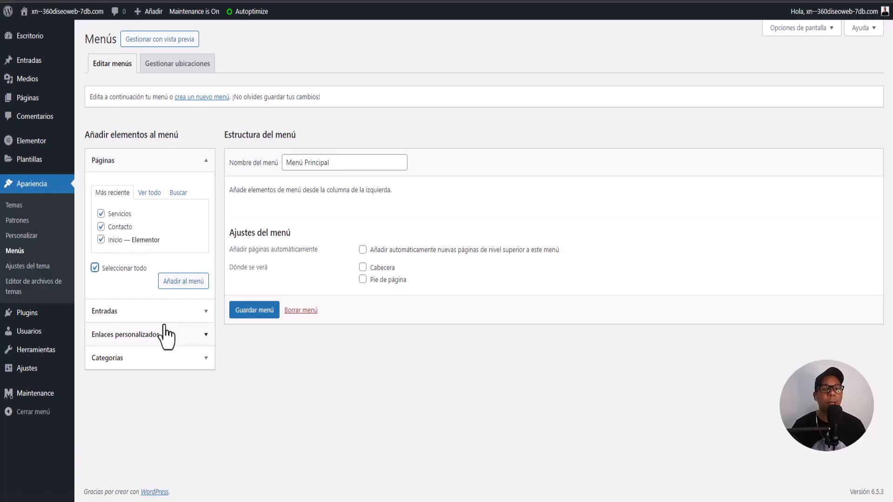
pyautogui.click(169, 285)
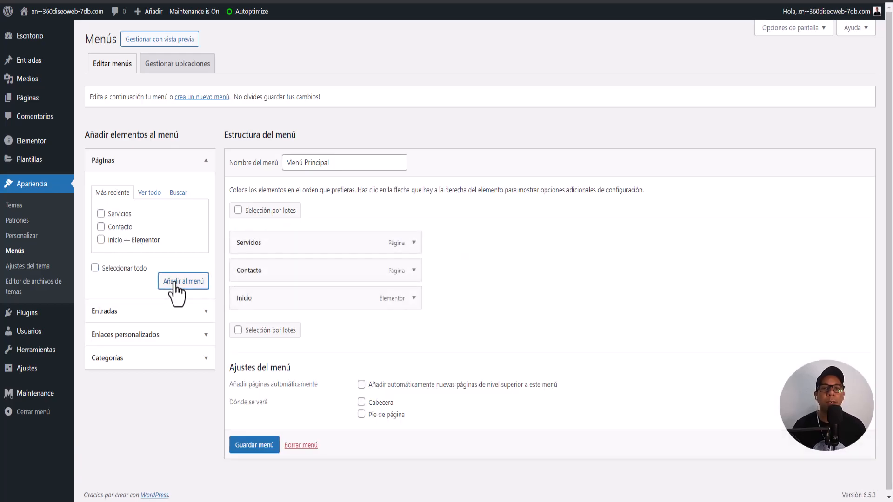
pyautogui.moveTo(305, 296); pyautogui.dragTo(306, 242)
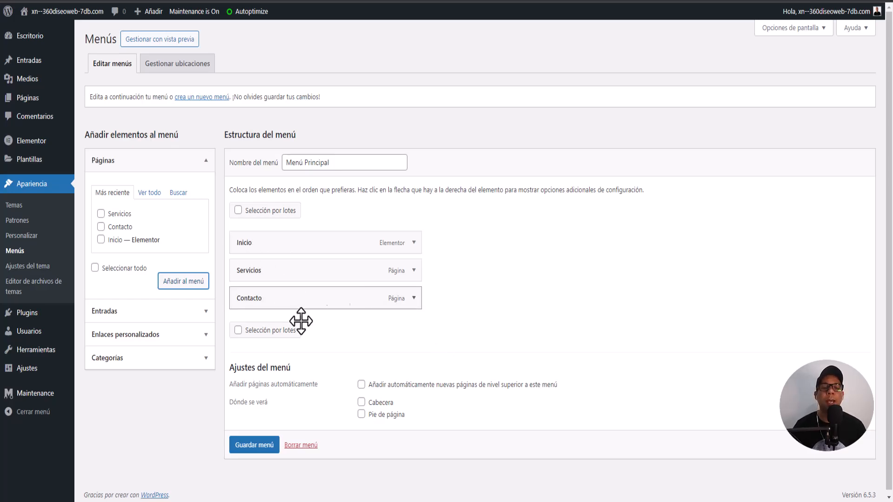
pyautogui.click(247, 449)
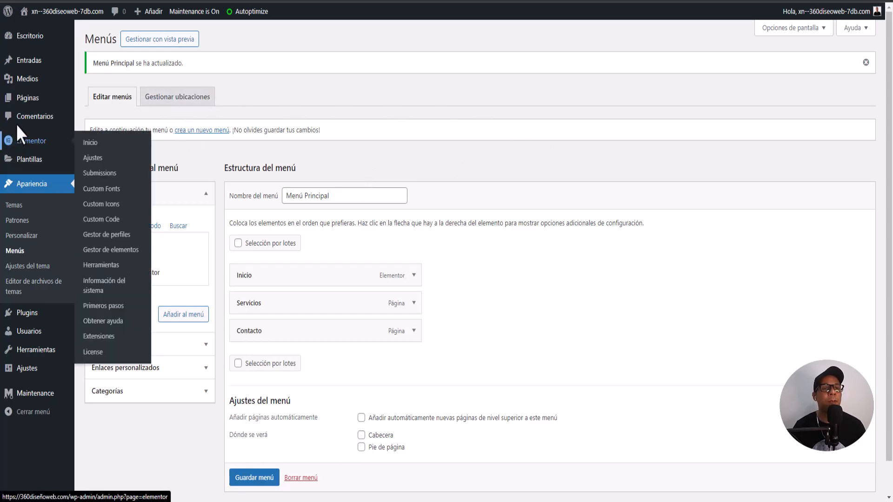
# Step: Create a new Elementor template of type Header named Menú, correcting the spelling of its name
pyautogui.moveTo(38, 146)
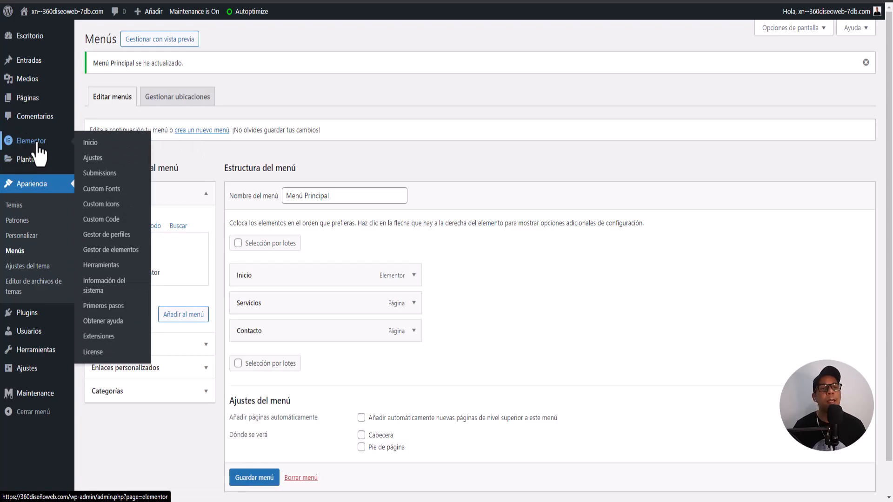
pyautogui.moveTo(29, 164)
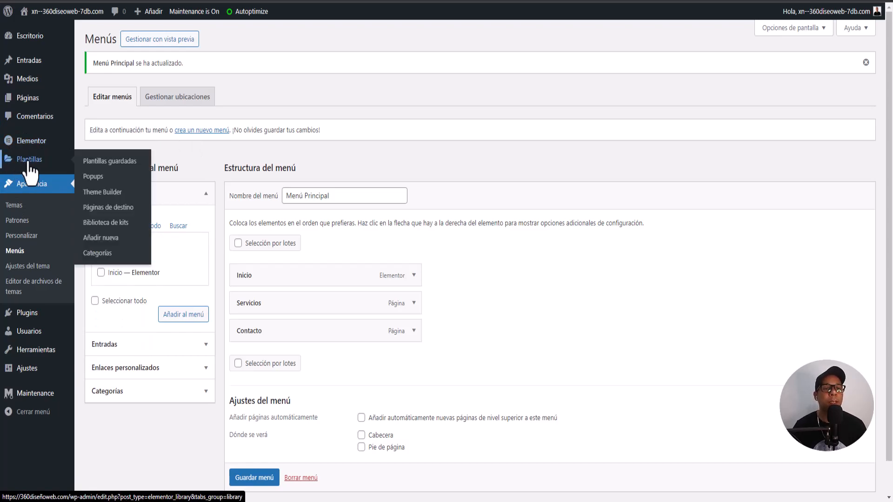
pyautogui.click(100, 240)
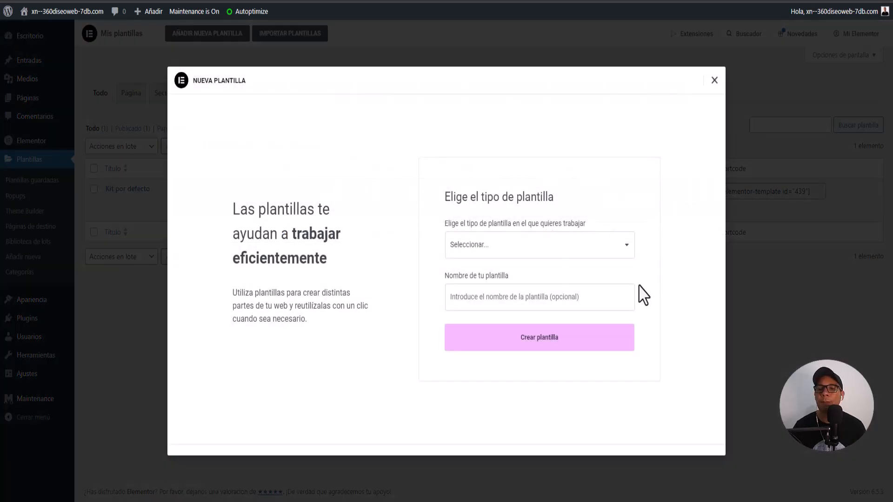
pyautogui.click(486, 250)
pyautogui.click(472, 312)
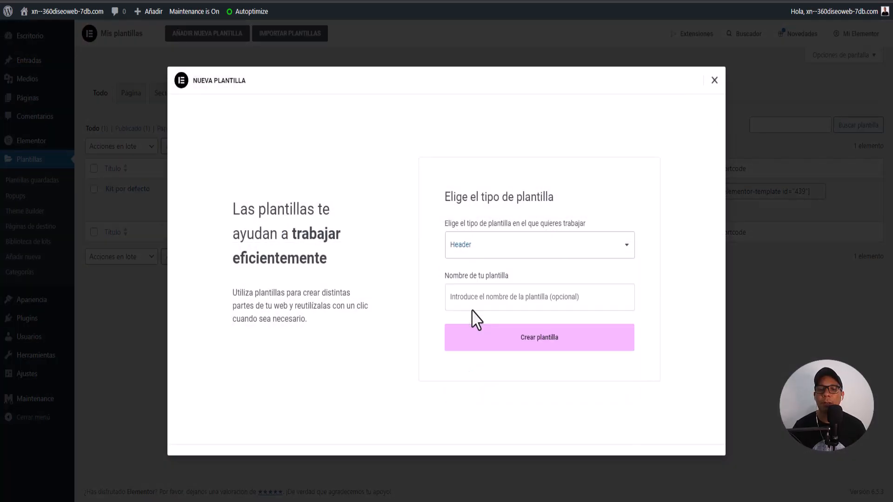
pyautogui.click(472, 303)
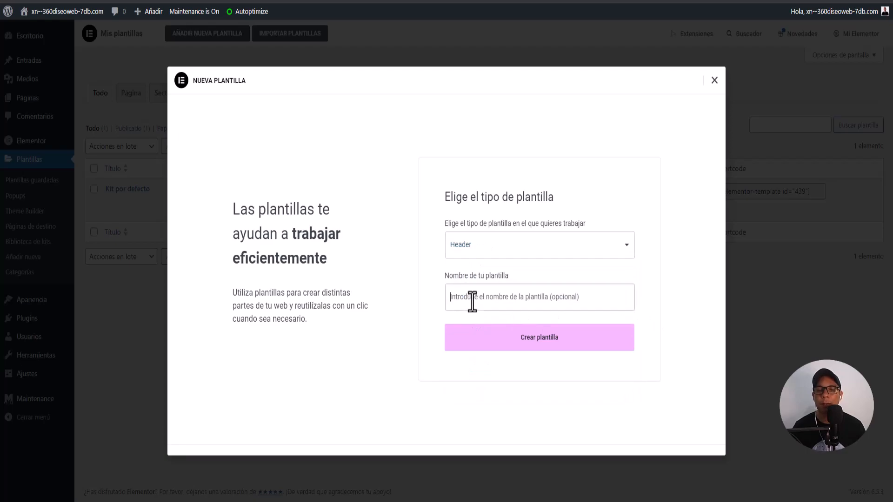
pyautogui.write('Menu')
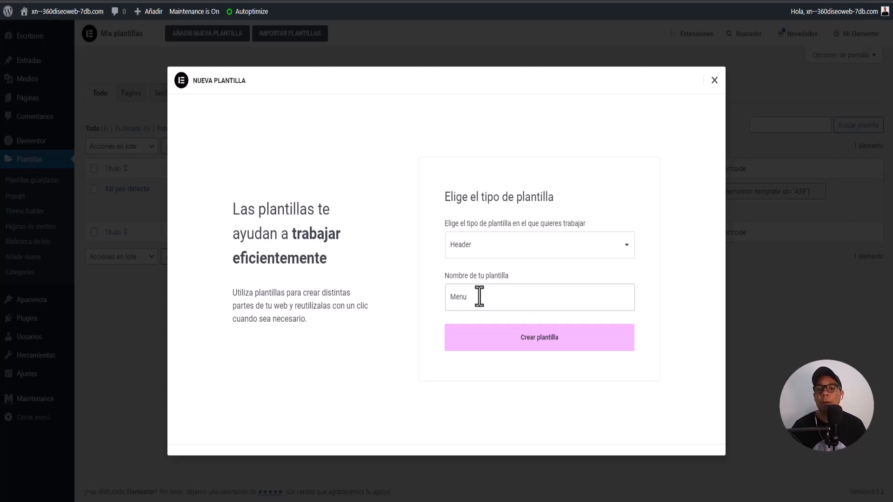
pyautogui.rightClick(460, 297)
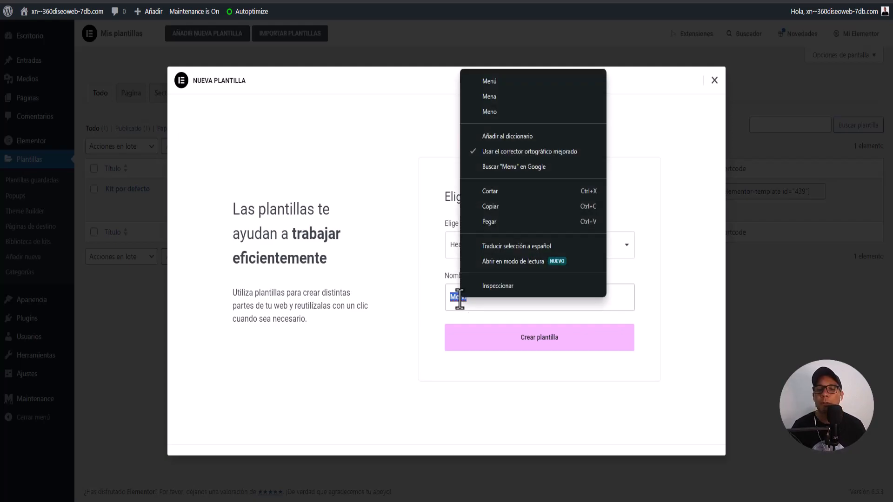
pyautogui.click(492, 83)
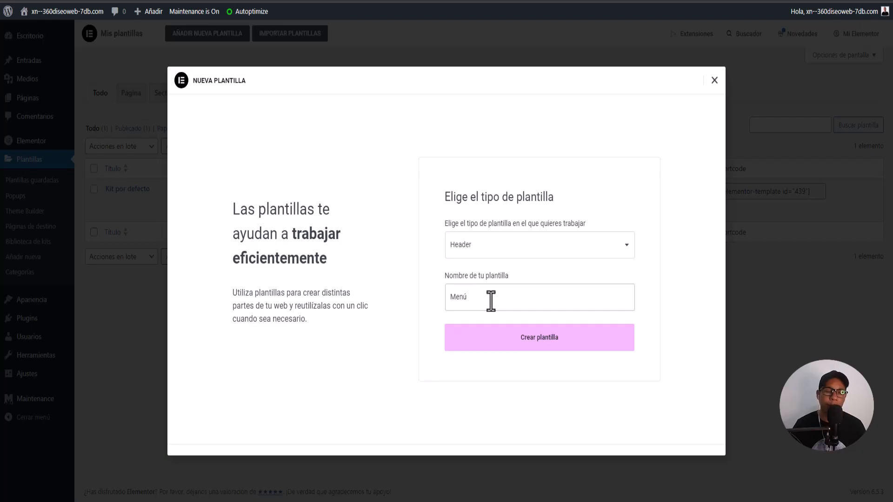
pyautogui.click(531, 342)
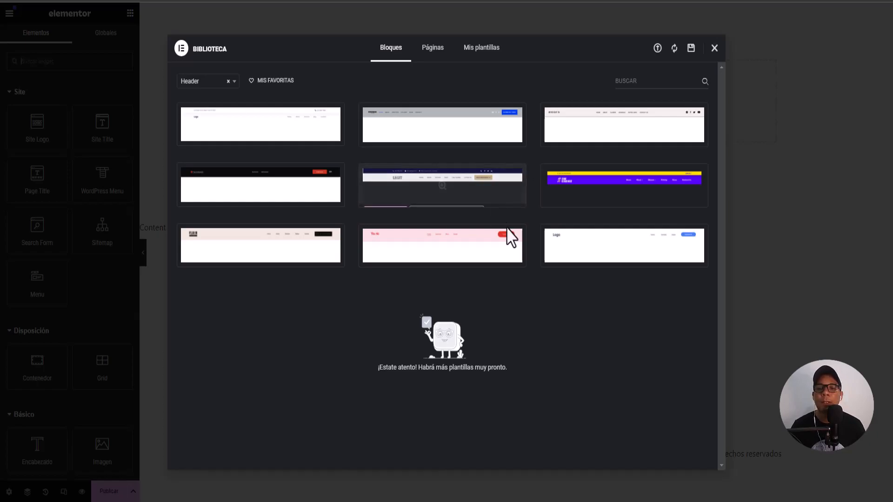
# Step: Preview the blue-button Logo, LEGIT, OKAWARI and FLAIR header blocks in the library to compare their layouts
pyautogui.click(616, 242)
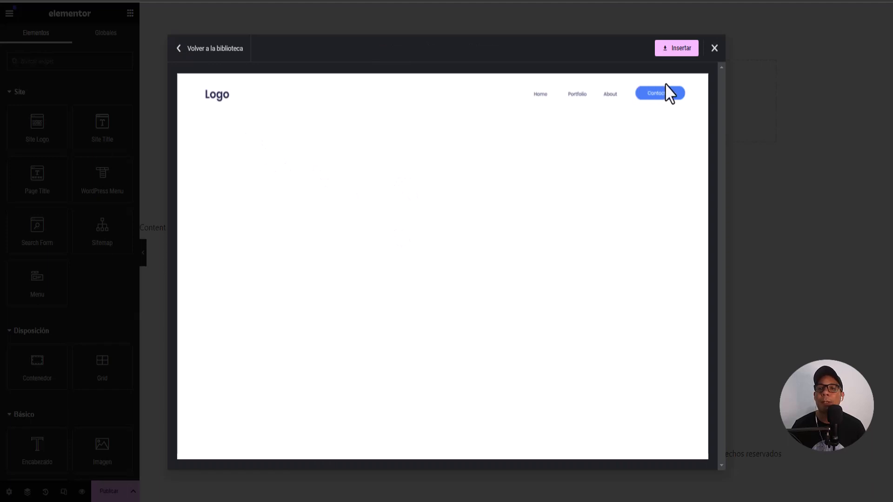
pyautogui.click(176, 49)
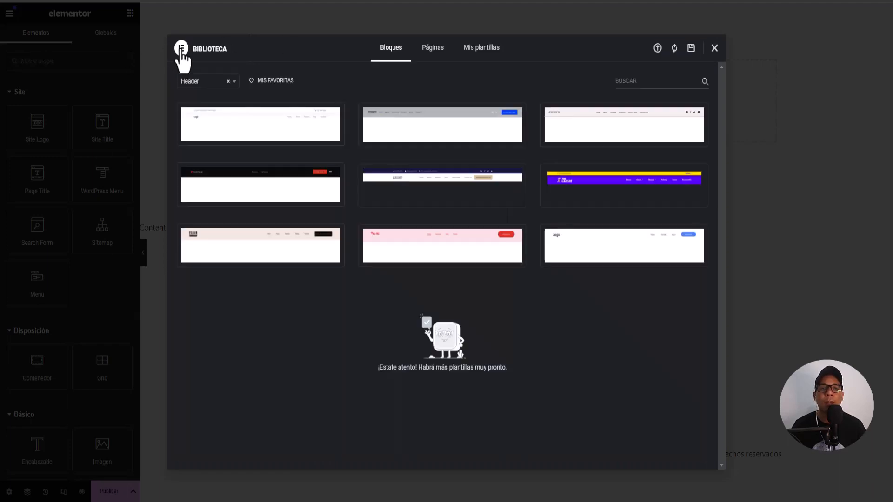
pyautogui.moveTo(398, 199)
pyautogui.click(403, 182)
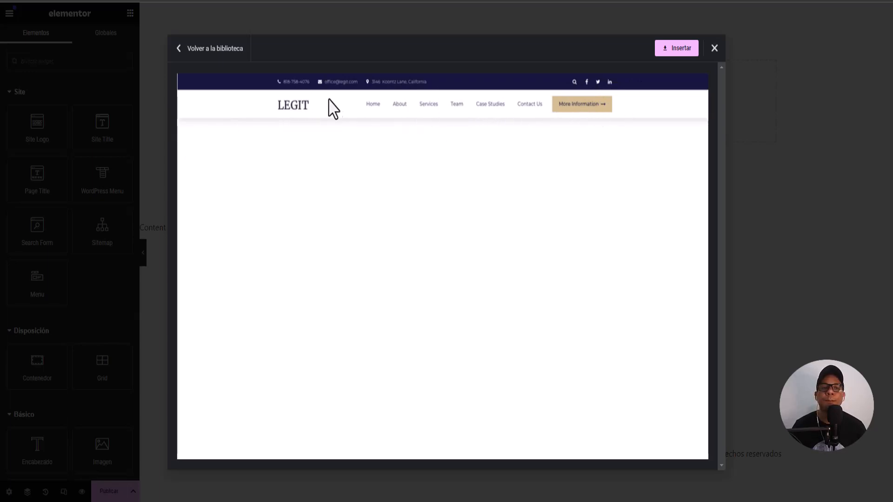
pyautogui.click(191, 51)
pyautogui.moveTo(229, 199)
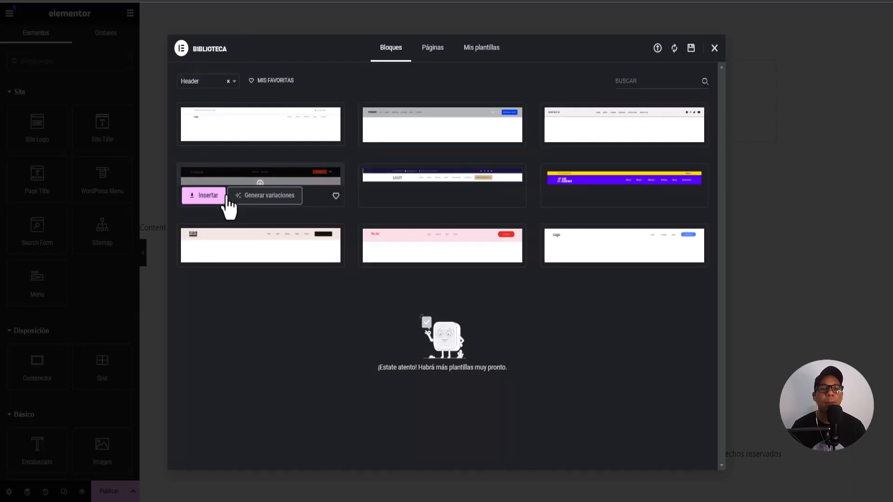
pyautogui.click(246, 178)
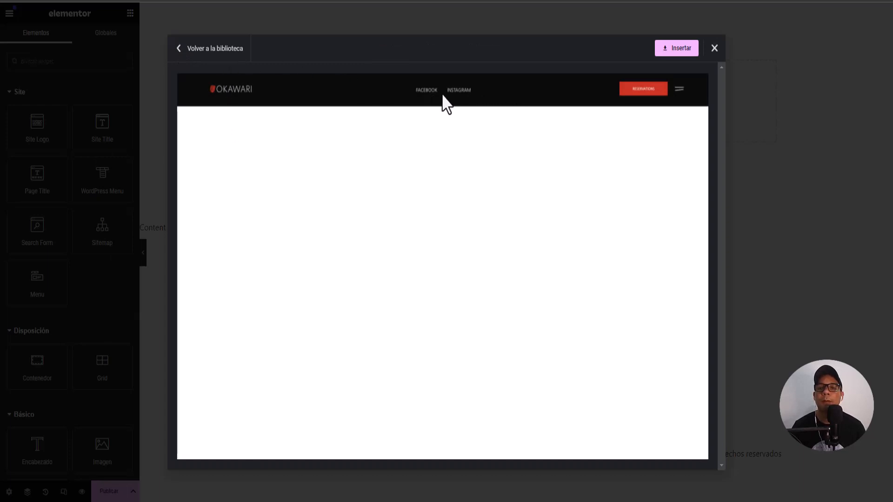
pyautogui.click(214, 48)
pyautogui.click(254, 251)
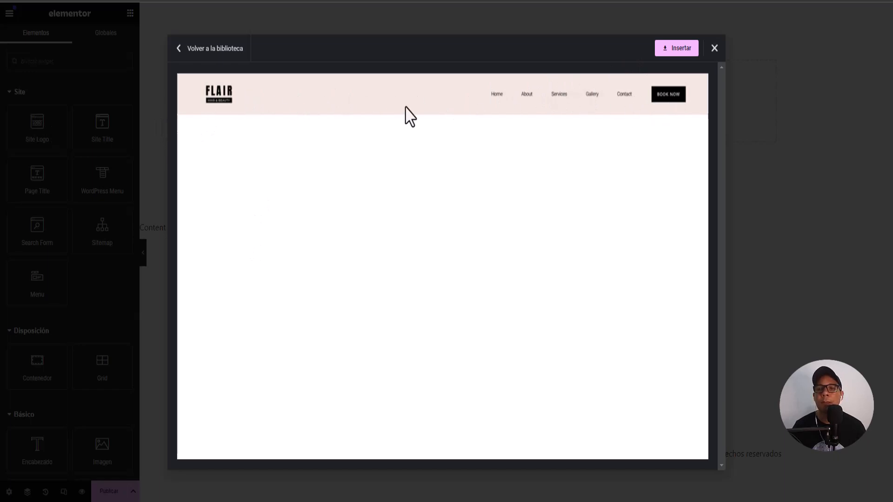
pyautogui.click(200, 48)
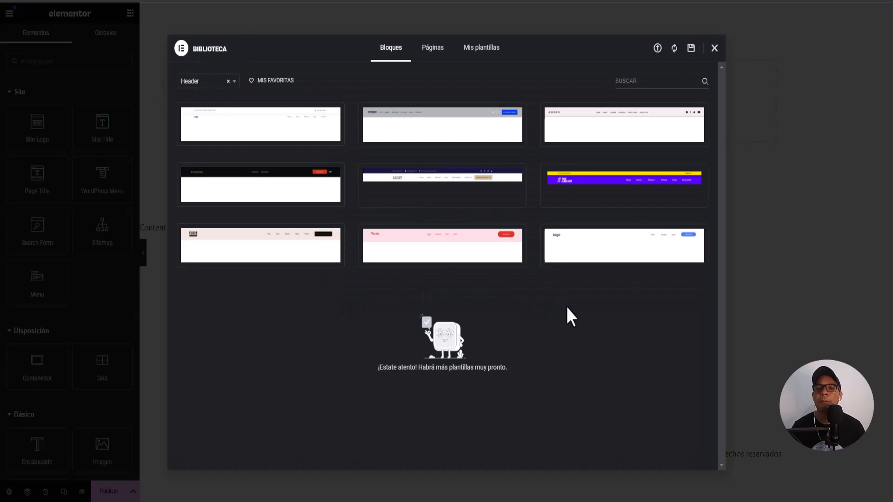
# Step: Insert the white header block with the address and phone bar above the logo and menu, applying its settings too
pyautogui.click(299, 120)
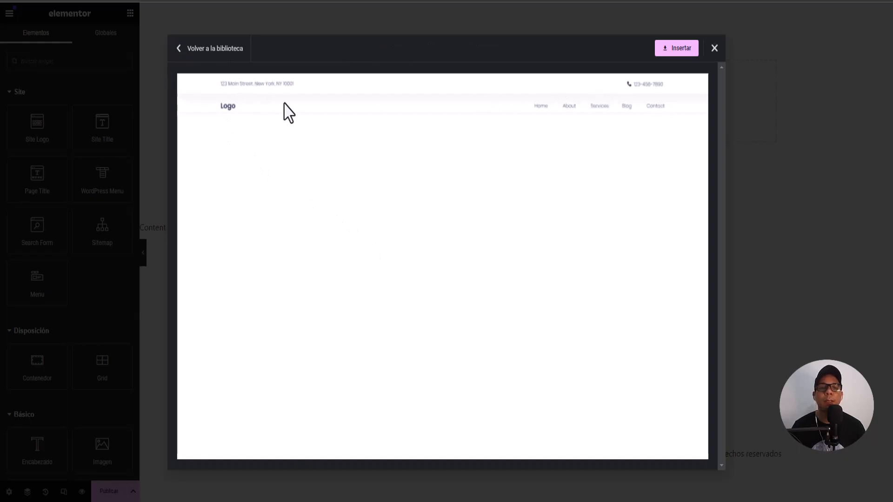
pyautogui.click(678, 55)
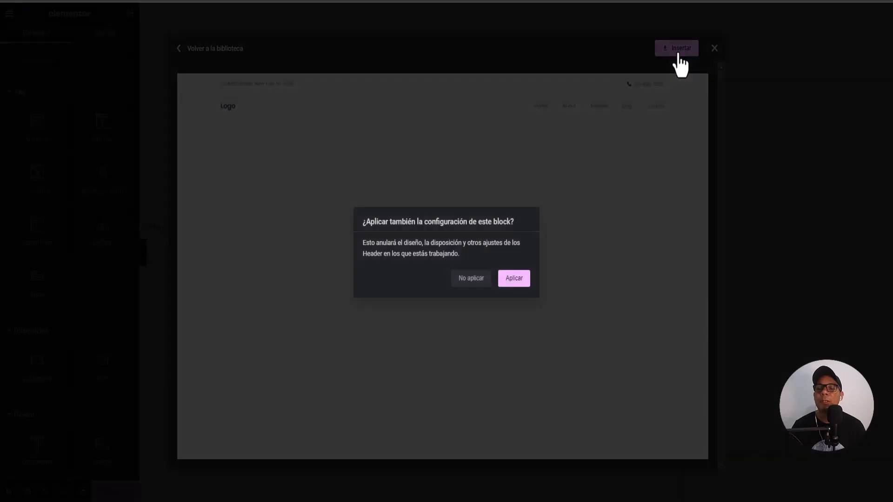
pyautogui.click(514, 283)
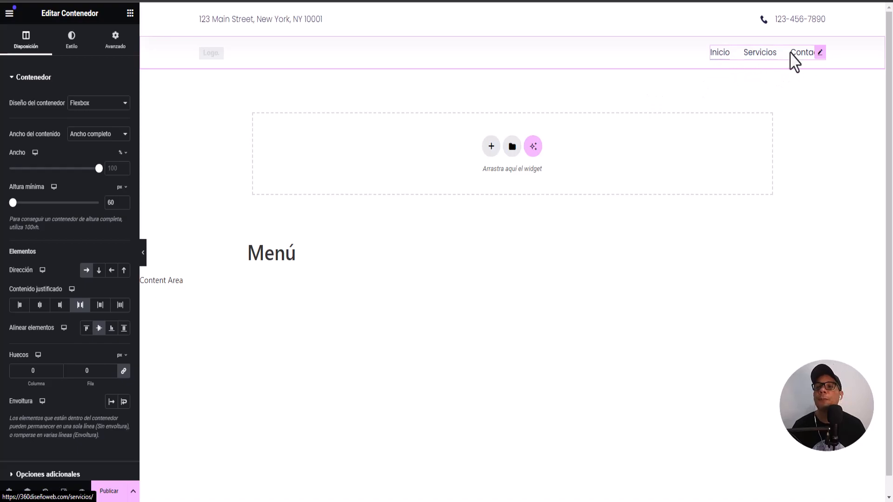
# Step: Check which menu is assigned to the header's WordPress Menu widget and the choices available for it
pyautogui.click(820, 53)
pyautogui.click(86, 103)
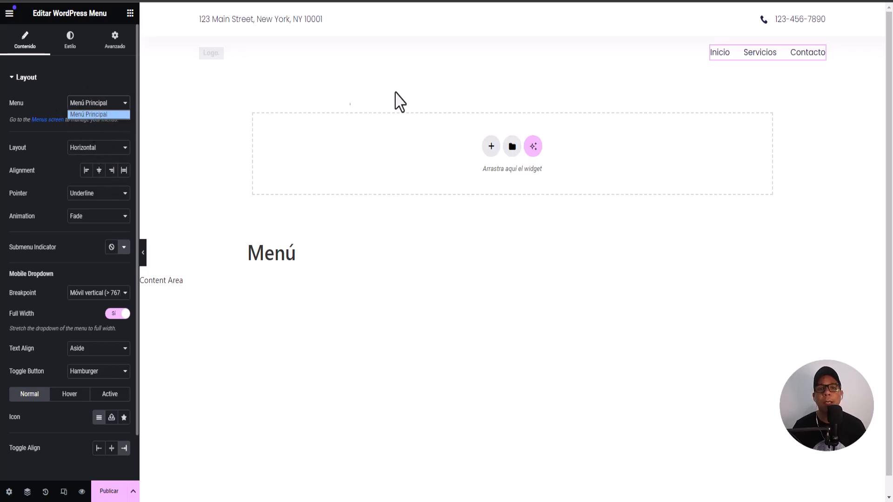
pyautogui.click(517, 63)
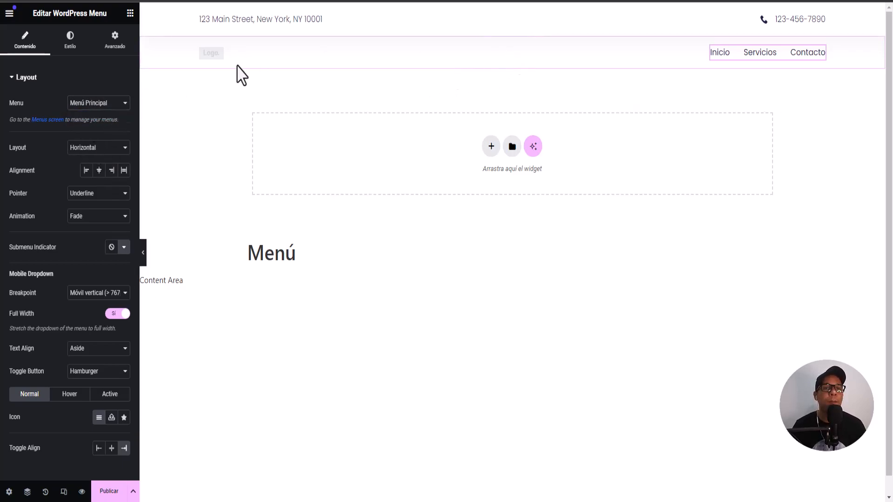
# Step: Set the site logo to the uncropped 292 by 37 pixel wordmark image from the media library
pyautogui.click(212, 55)
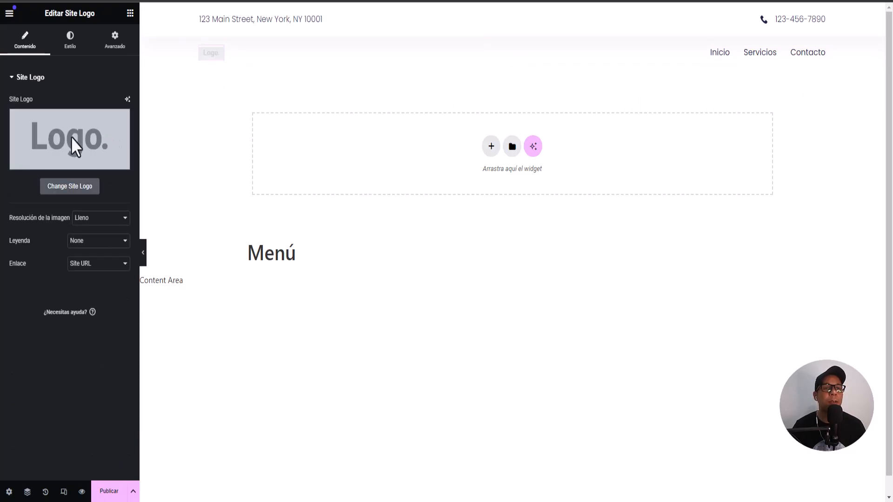
pyautogui.click(72, 187)
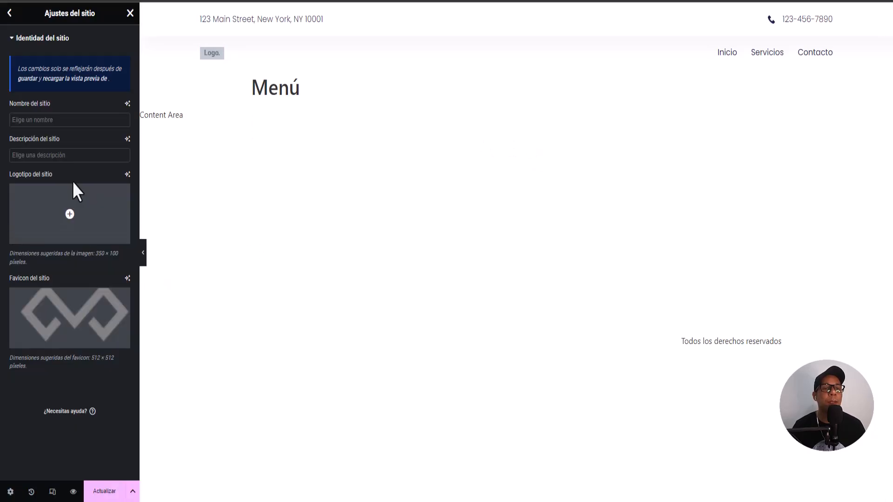
pyautogui.click(70, 214)
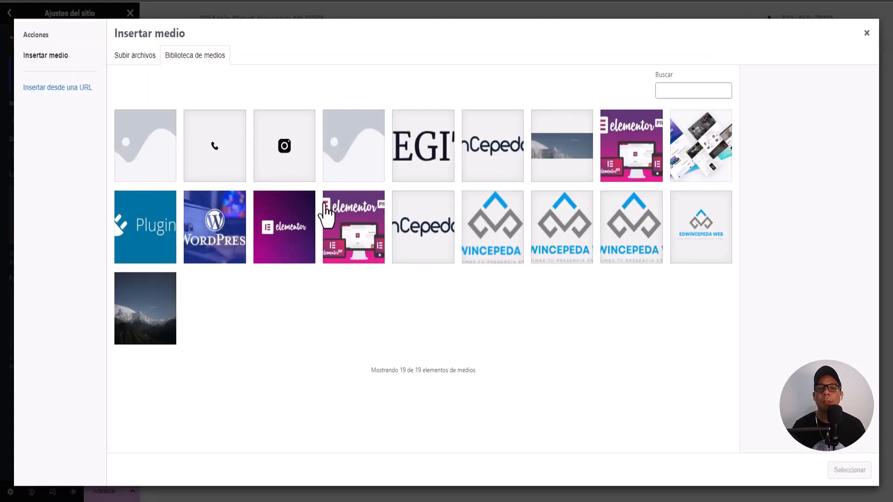
pyautogui.click(486, 165)
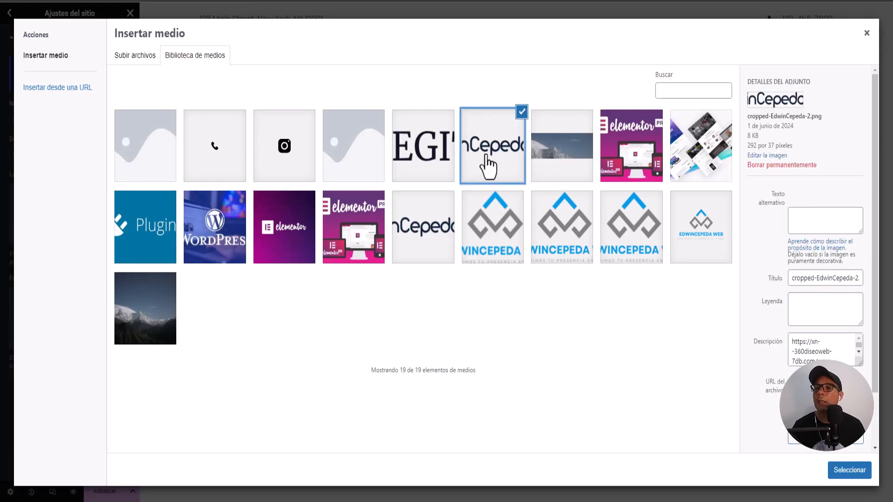
pyautogui.click(429, 254)
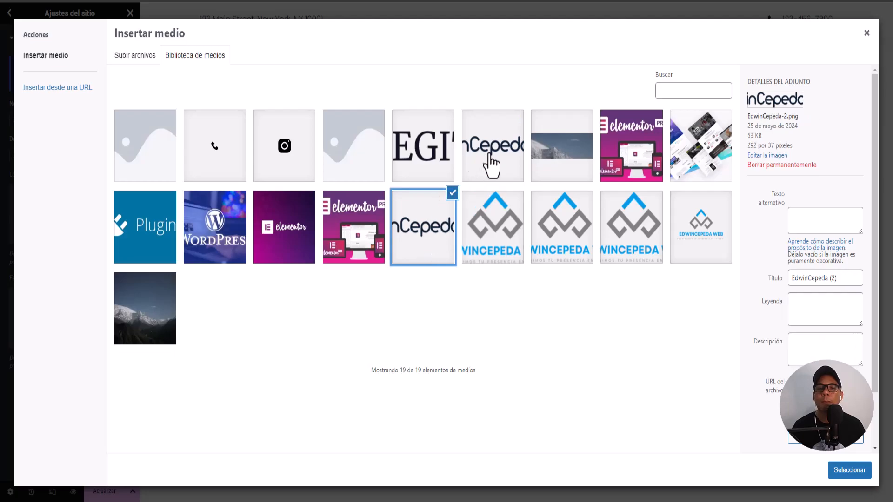
pyautogui.click(850, 470)
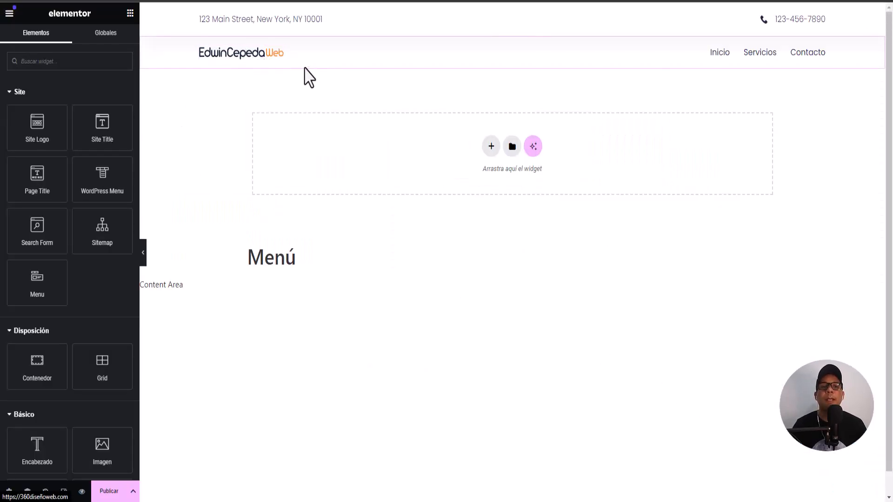
# Step: Open the header's address heading and examine its editable title text and link field
pyautogui.click(296, 19)
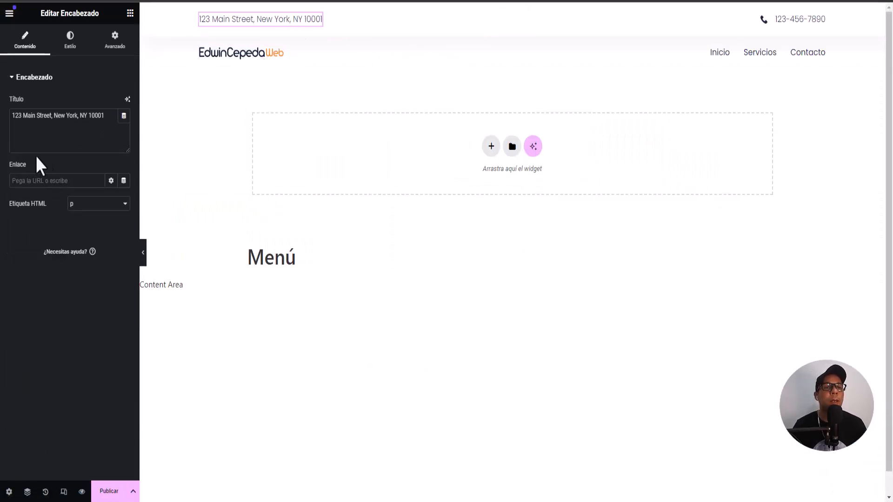
pyautogui.moveTo(110, 115); pyautogui.dragTo(3, 126)
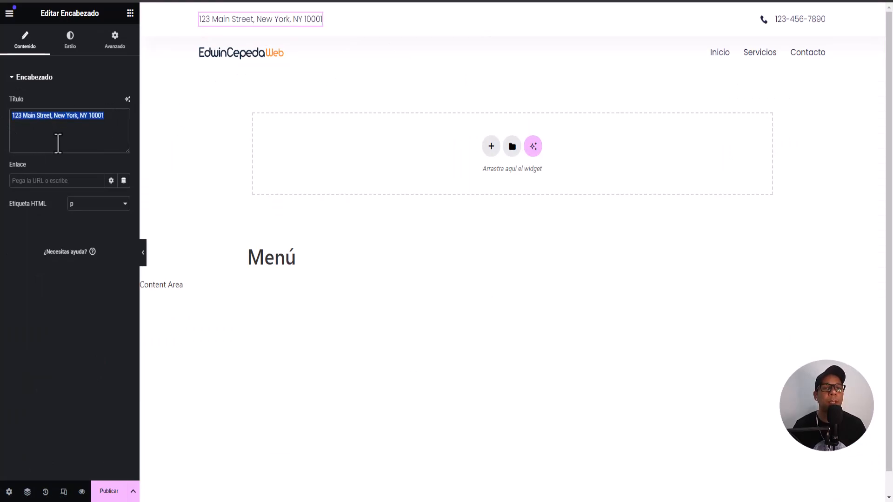
pyautogui.click(68, 182)
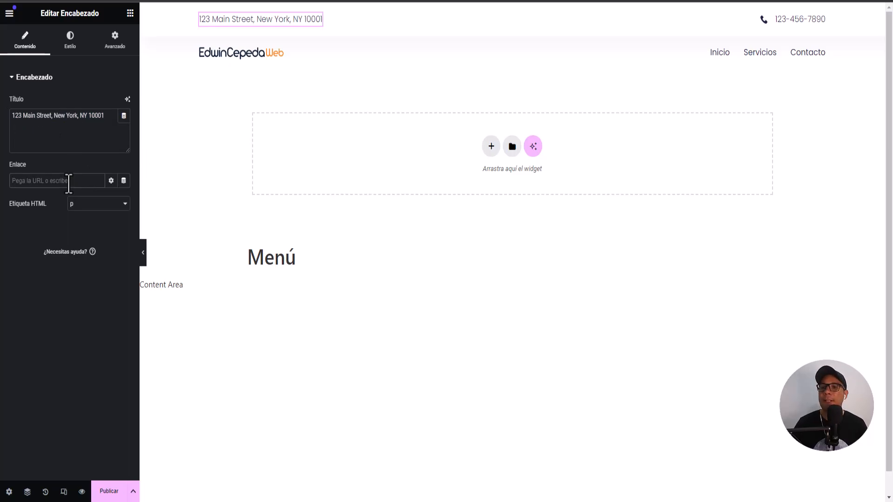
# Step: Replace the icon beside the header's phone number with the square handset icon, searching the icon library for "phone"
pyautogui.click(787, 24)
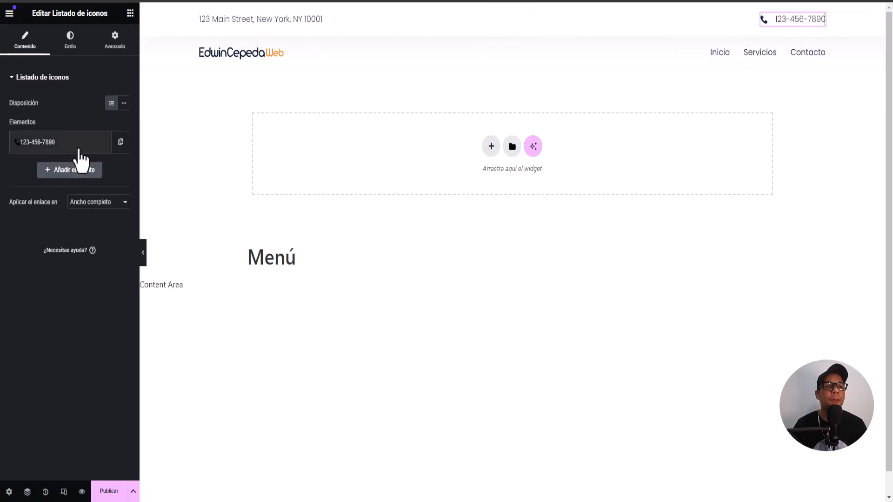
pyautogui.click(62, 143)
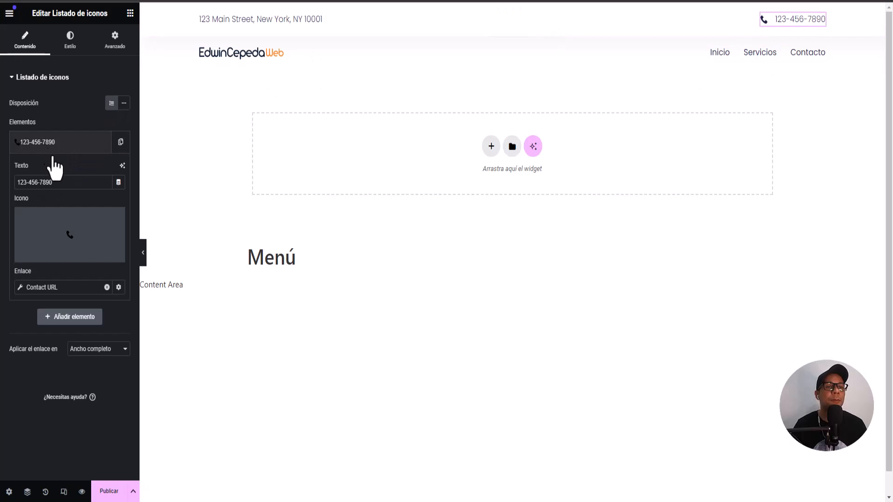
pyautogui.click(44, 254)
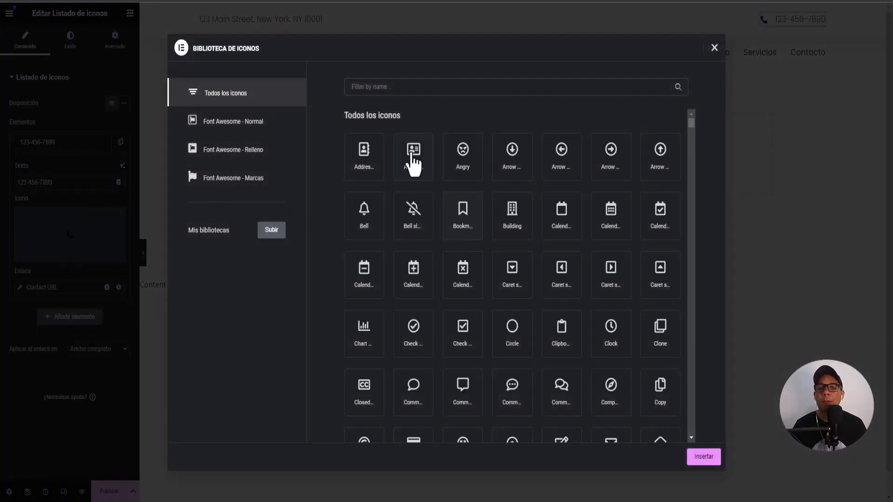
pyautogui.scroll(-5, 450, 213)
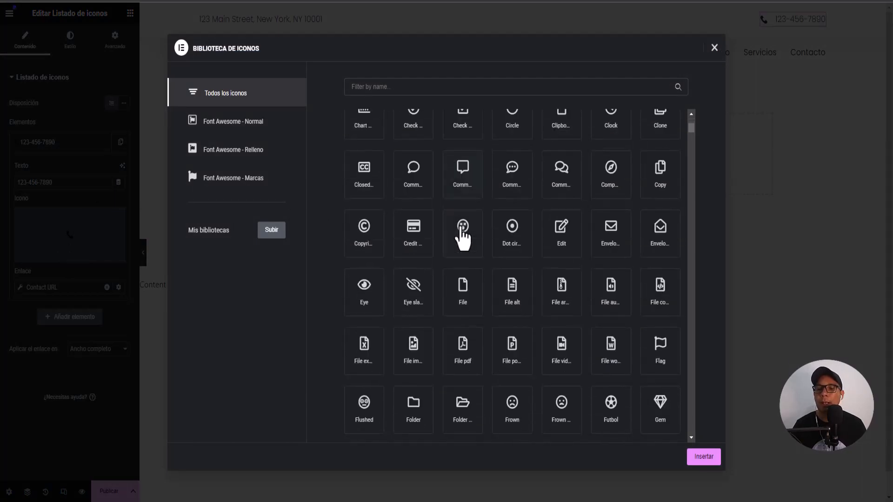
pyautogui.scroll(5, 453, 223)
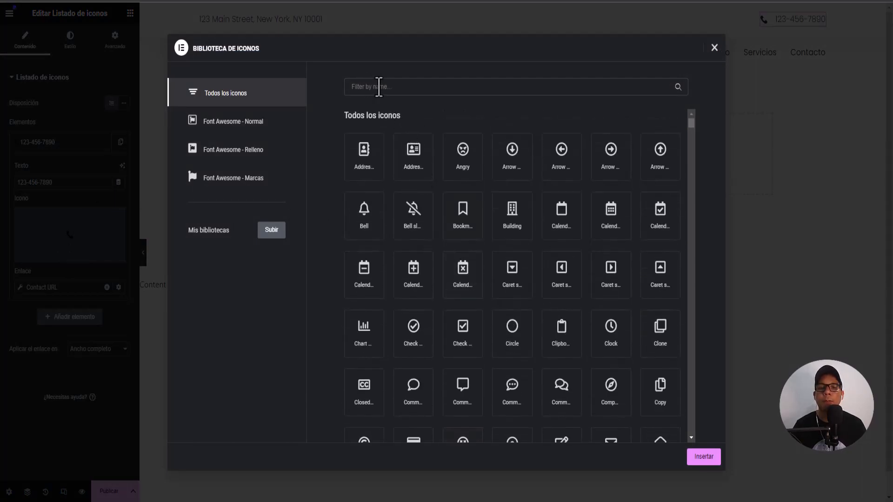
pyautogui.click(379, 87)
pyautogui.write('ph')
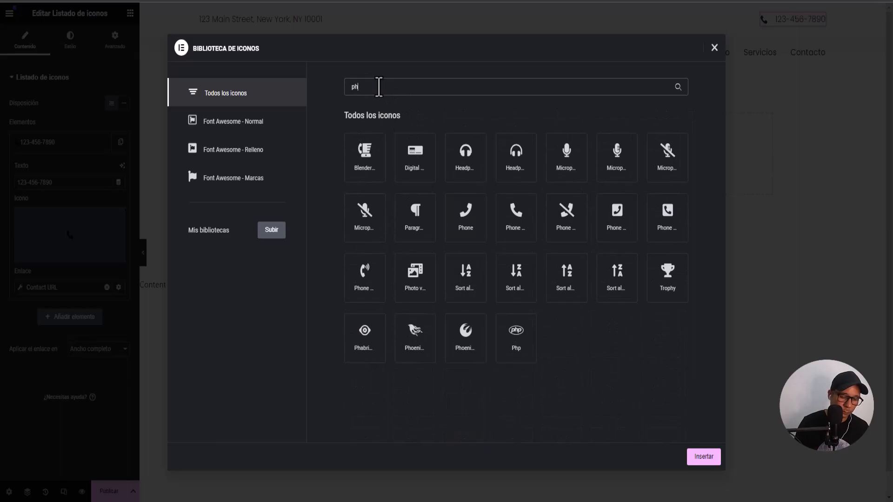
pyautogui.write('one')
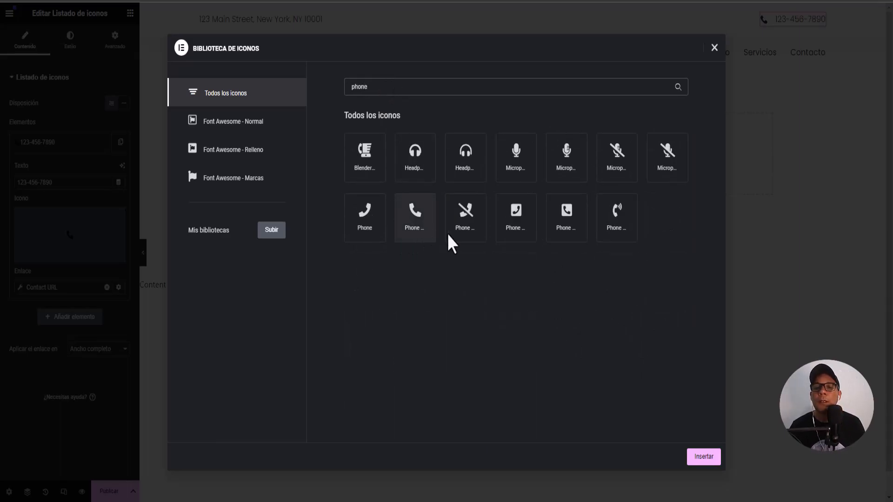
pyautogui.click(566, 216)
pyautogui.click(704, 457)
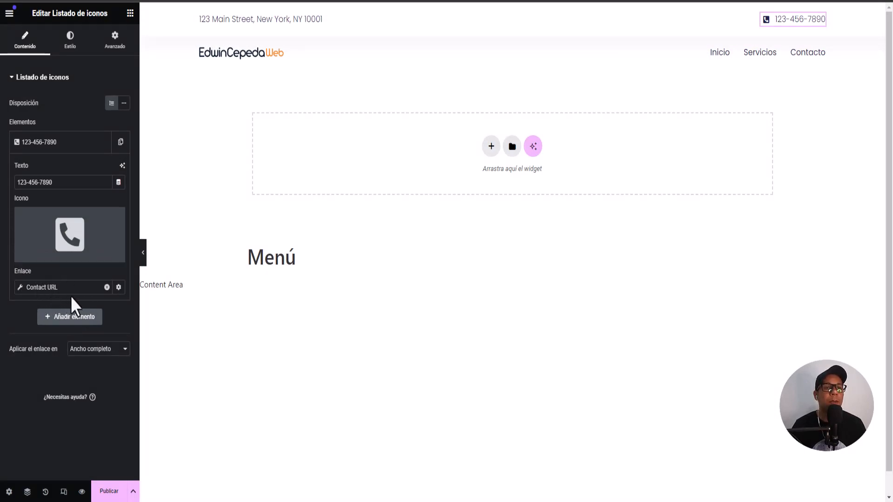
# Step: Set the normal colour of the phone icon in the header to red #DB1717
pyautogui.click(70, 48)
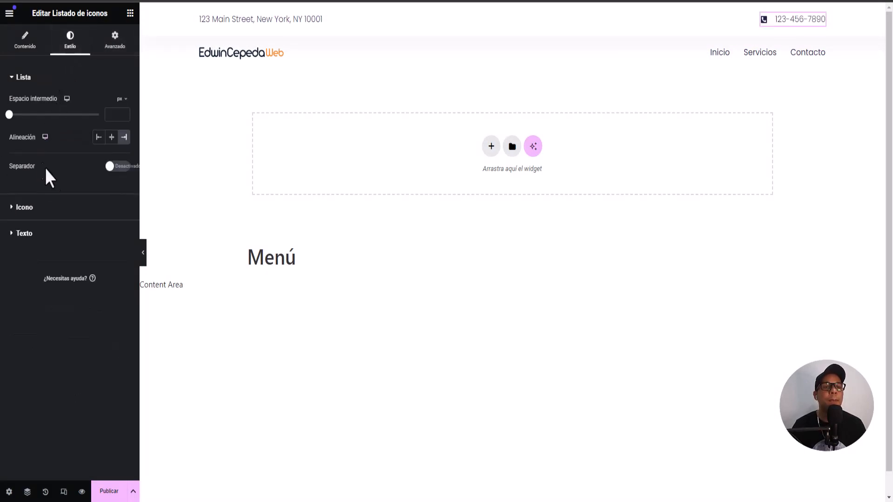
pyautogui.click(19, 213)
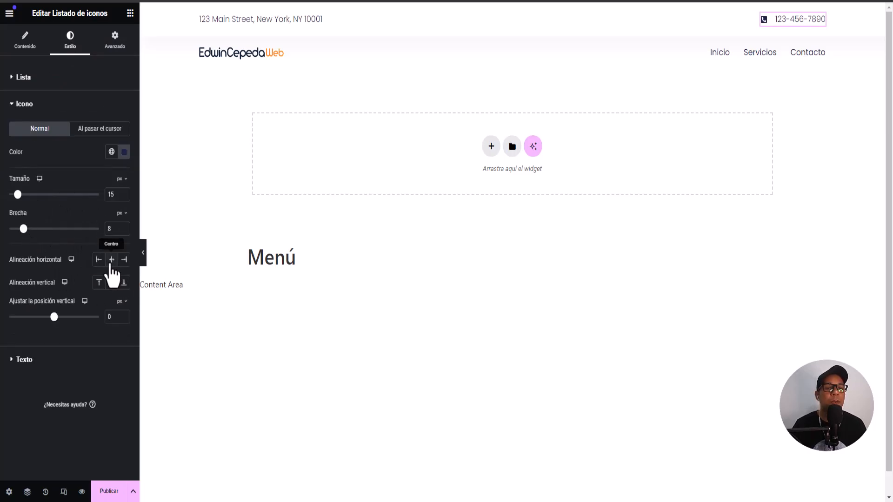
pyautogui.click(124, 151)
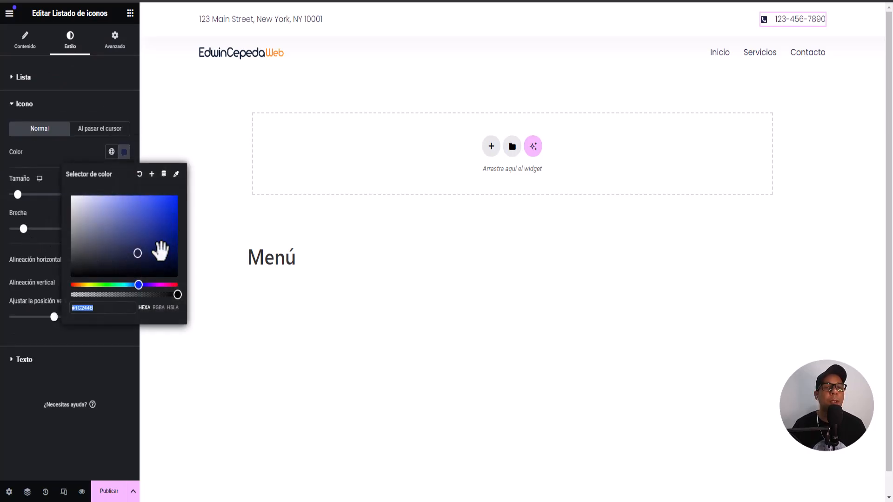
pyautogui.moveTo(135, 252); pyautogui.dragTo(169, 251)
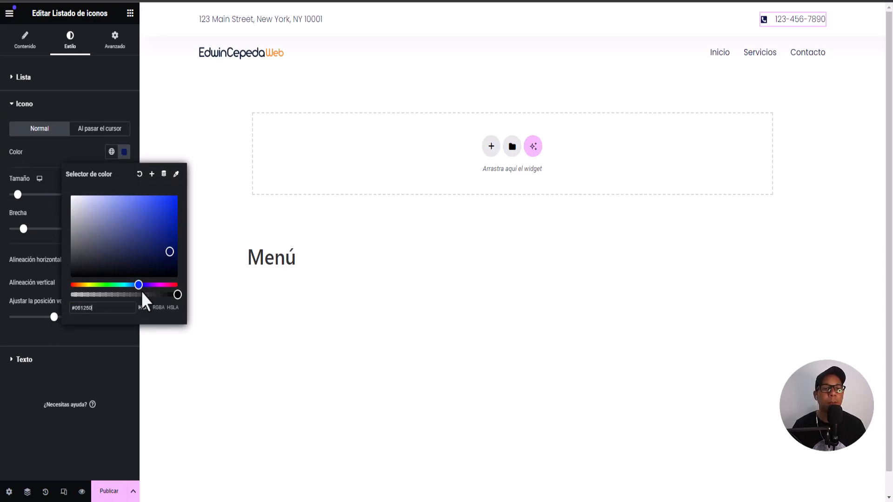
pyautogui.moveTo(139, 284); pyautogui.dragTo(183, 297)
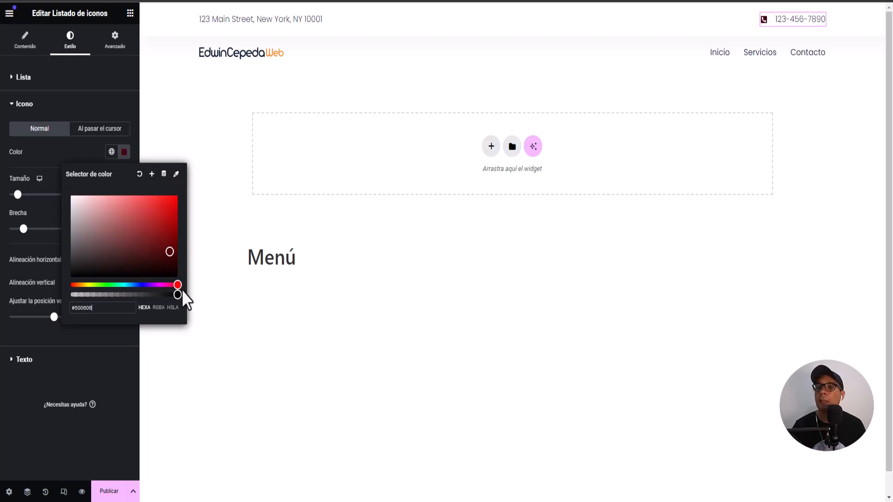
pyautogui.moveTo(163, 255); pyautogui.dragTo(166, 207)
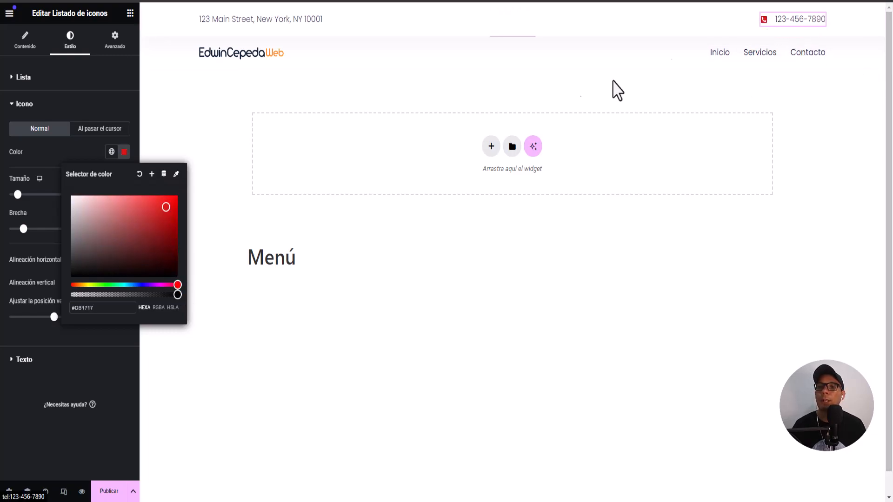
pyautogui.click(66, 146)
# Step: Set the phone icon's size to 32 px and its gap to 11 px
pyautogui.moveTo(18, 194); pyautogui.dragTo(27, 195)
pyautogui.moveTo(23, 228); pyautogui.dragTo(29, 229)
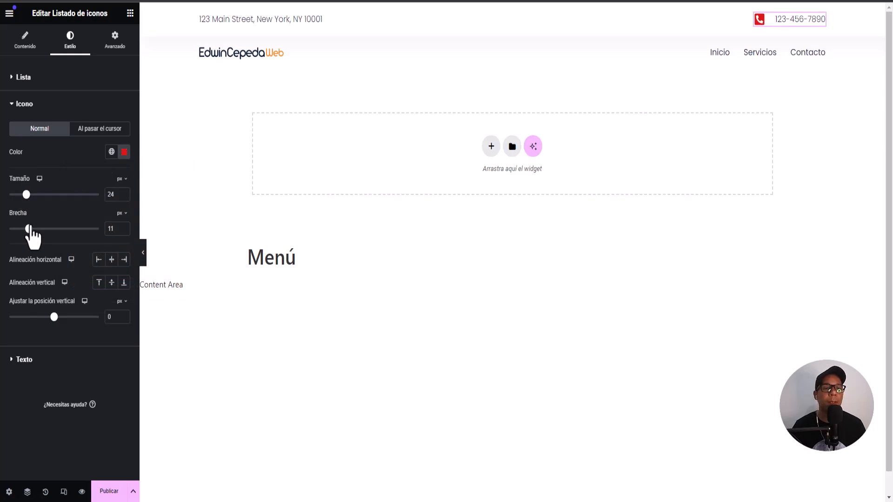
pyautogui.moveTo(27, 194); pyautogui.dragTo(34, 195)
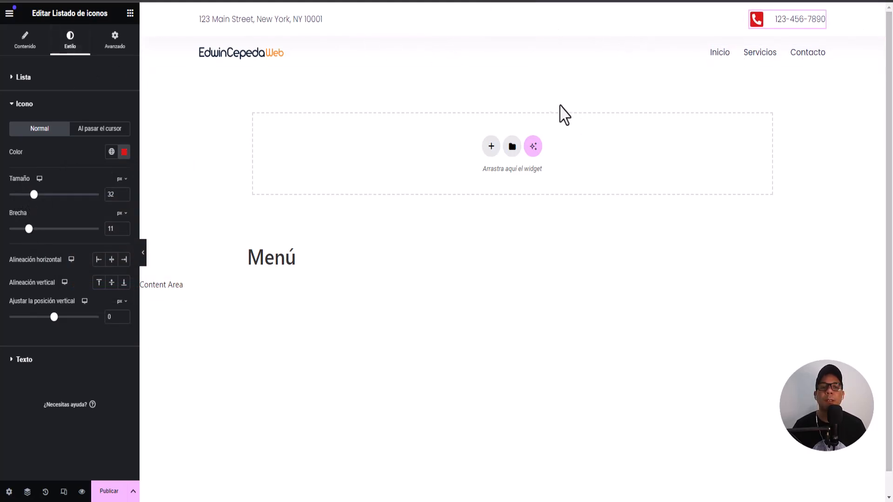
# Step: Centre-align the header menu and set its pointer width to 4 px, horizontal padding to 4 px, vertical padding to 10 px and item spacing to 32 px
pyautogui.click(745, 56)
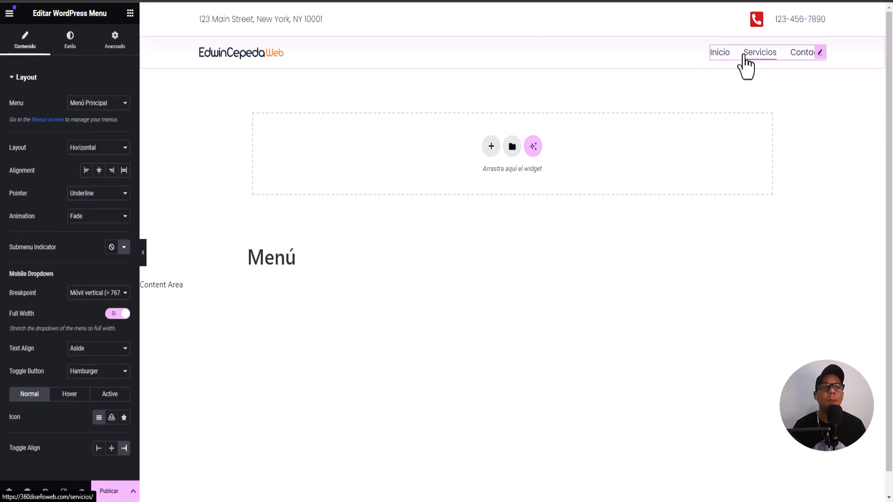
pyautogui.click(86, 170)
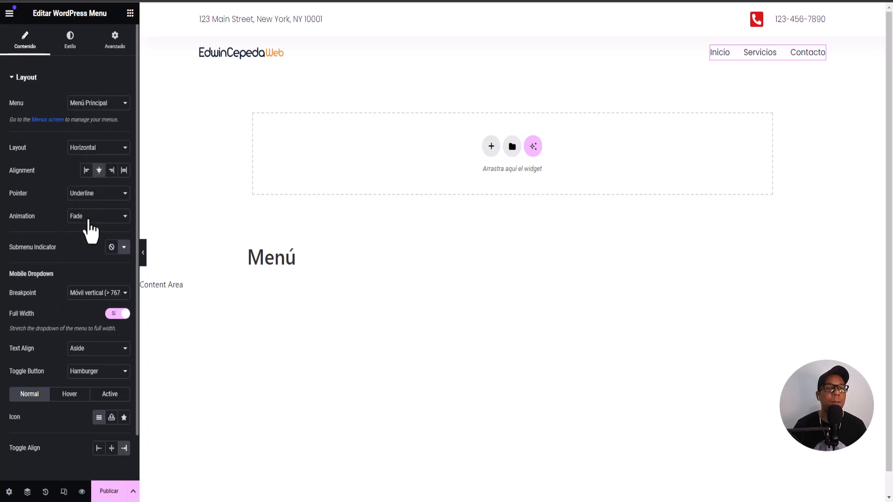
pyautogui.click(69, 54)
pyautogui.moveTo(12, 222); pyautogui.dragTo(25, 221)
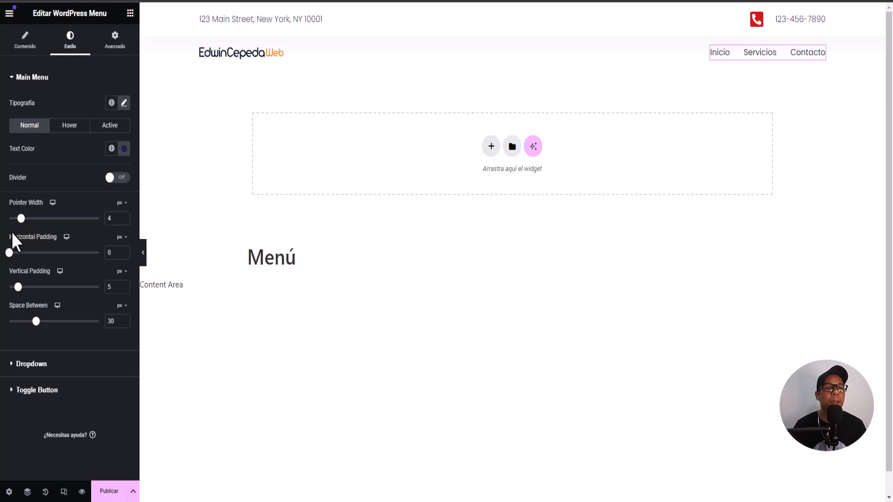
pyautogui.moveTo(11, 252); pyautogui.dragTo(17, 253)
pyautogui.moveTo(19, 287); pyautogui.dragTo(27, 287)
pyautogui.moveTo(37, 321); pyautogui.dragTo(37, 321)
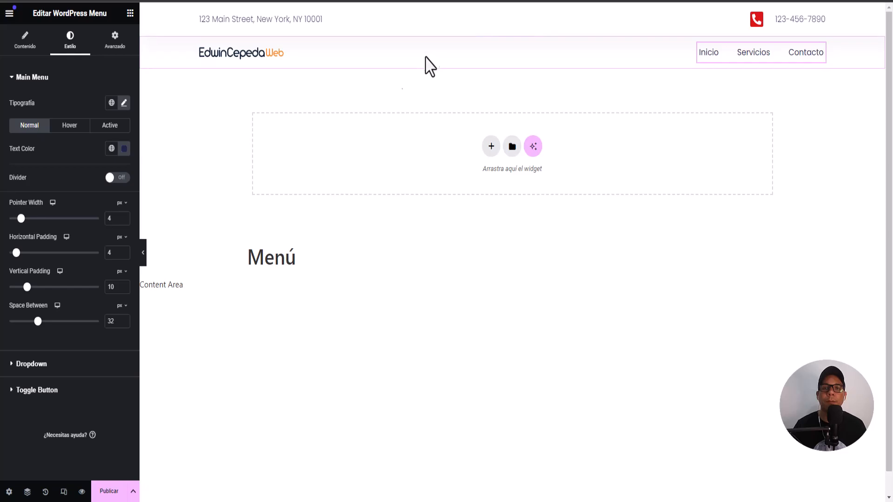
# Step: Examine the layout and background style settings of the header's upper contact bar container
pyautogui.click(110, 493)
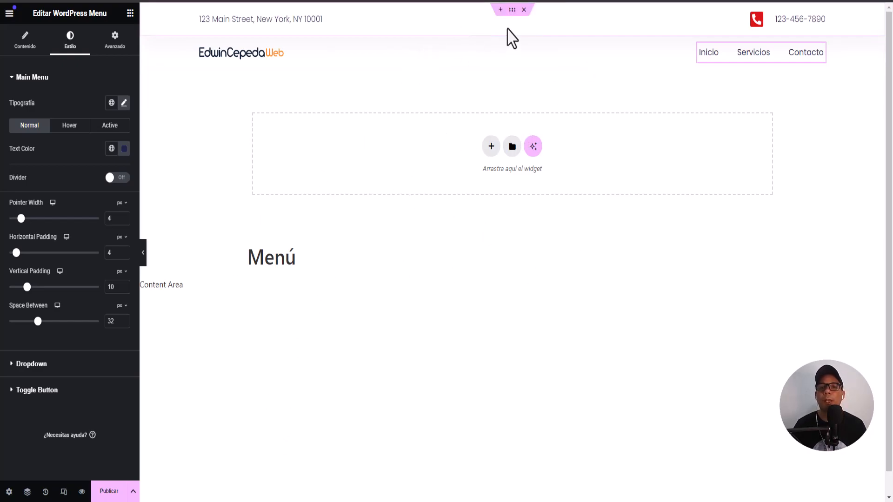
pyautogui.click(512, 10)
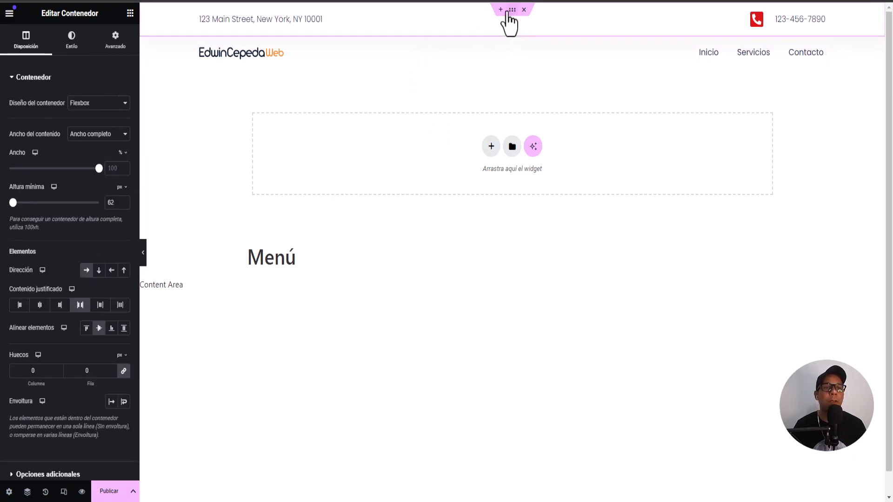
pyautogui.click(73, 47)
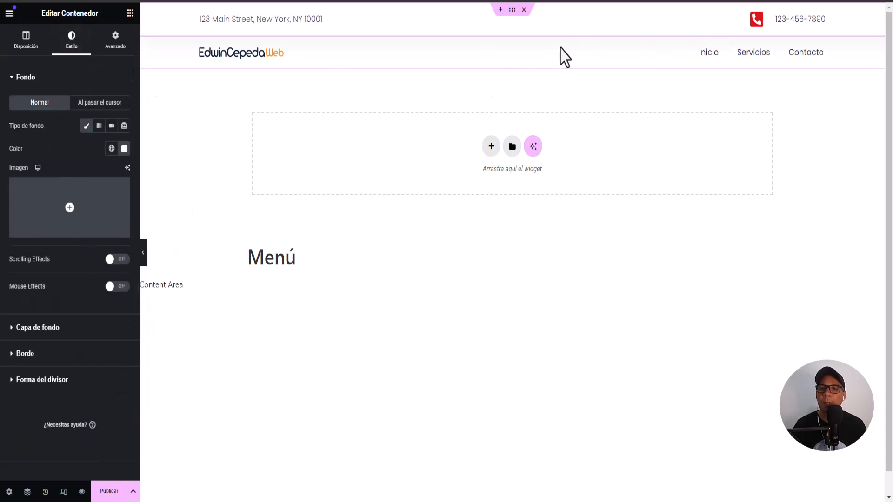
pyautogui.scroll(-1, 488, 177)
pyautogui.scroll(1, 460, 112)
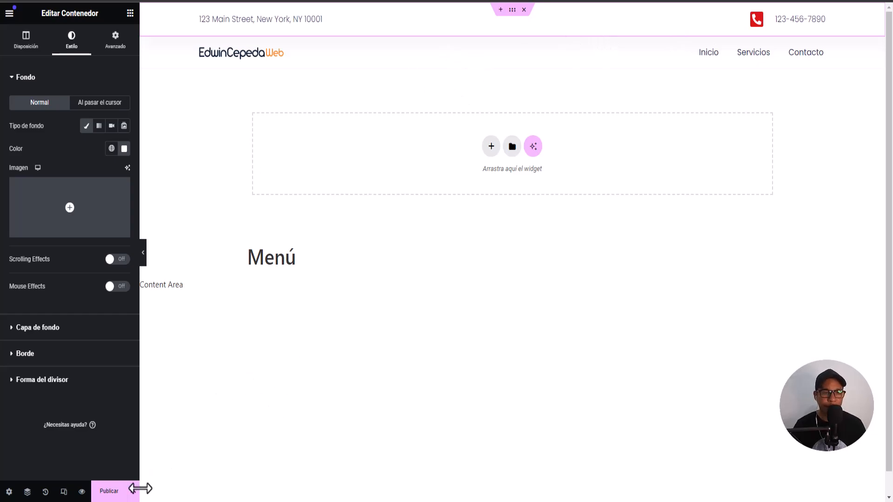
# Step: Publish the header template with a display condition that includes Singular, All Singular
pyautogui.click(109, 491)
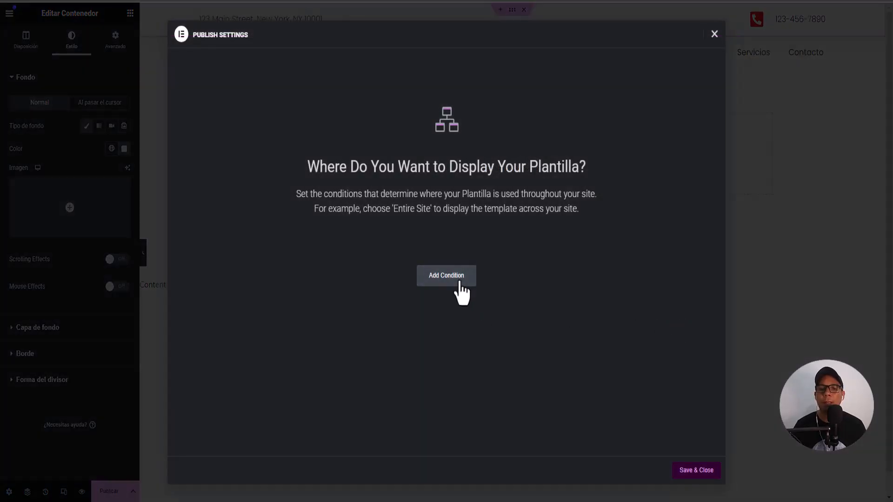
pyautogui.click(460, 279)
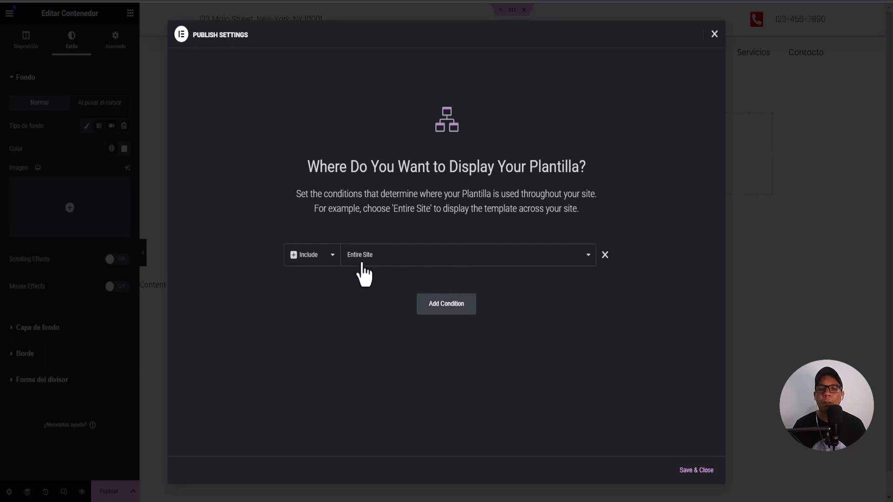
pyautogui.click(588, 255)
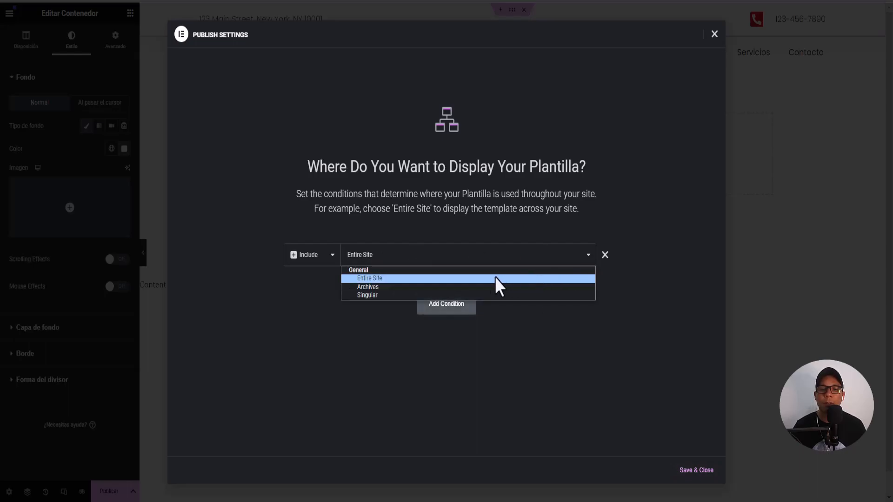
pyautogui.click(403, 296)
pyautogui.click(563, 262)
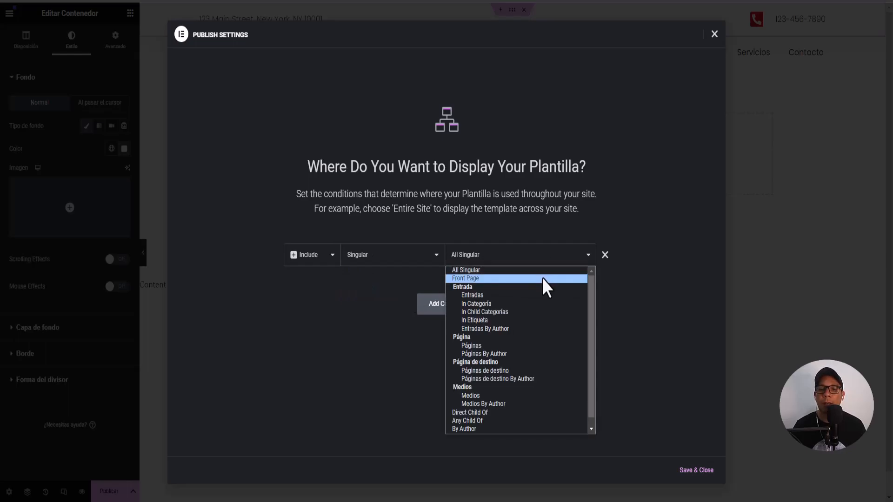
pyautogui.press('Up')
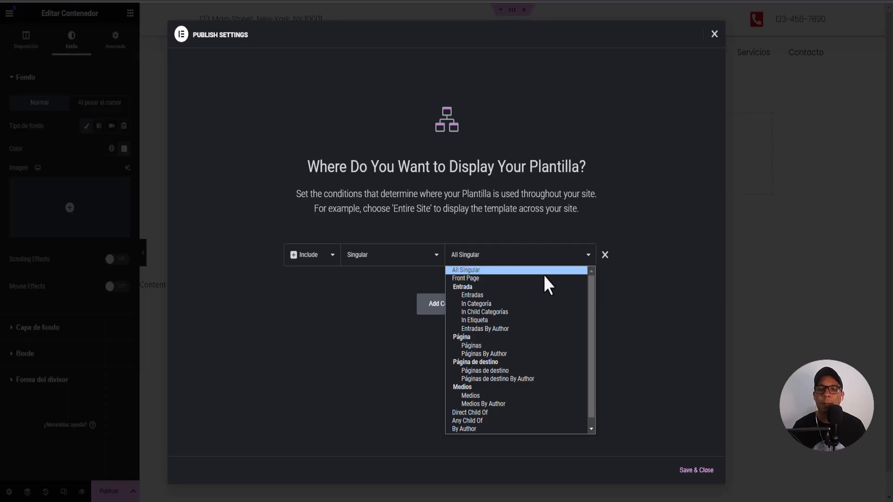
pyautogui.click(544, 270)
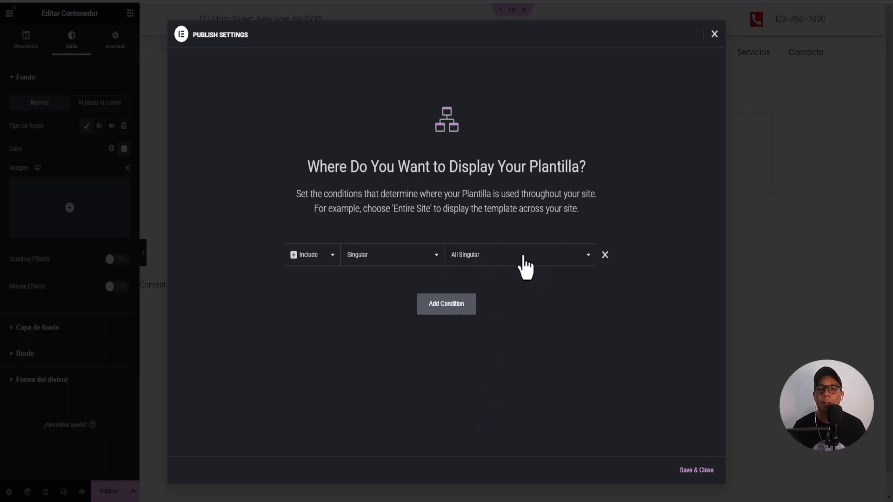
pyautogui.click(698, 476)
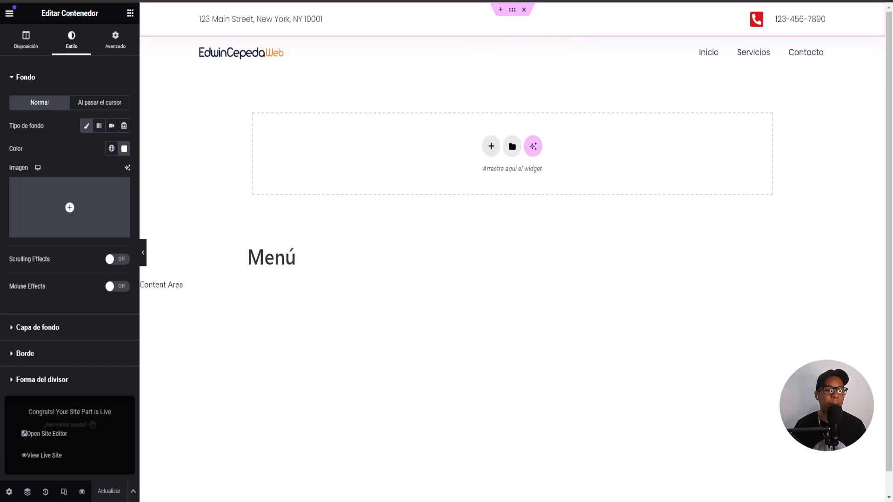
# Step: Exit the header editor and create a new template of type Footer named "Pie de Pagina"
pyautogui.click(9, 13)
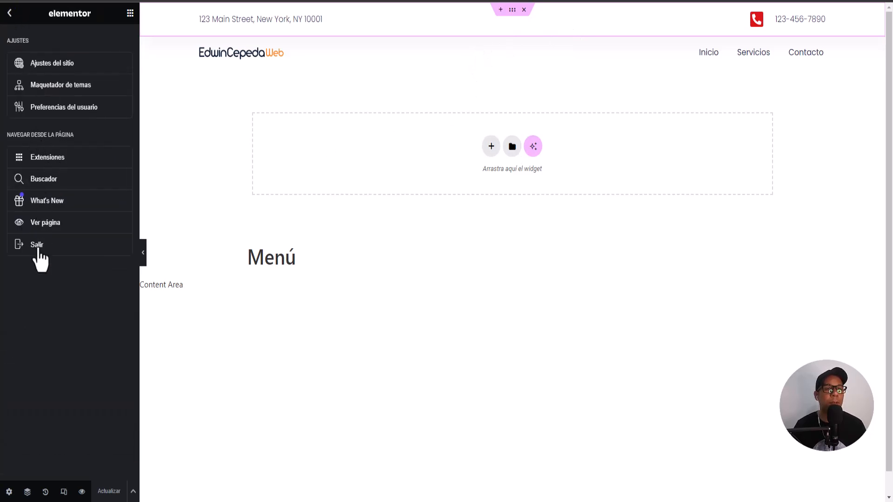
pyautogui.click(37, 246)
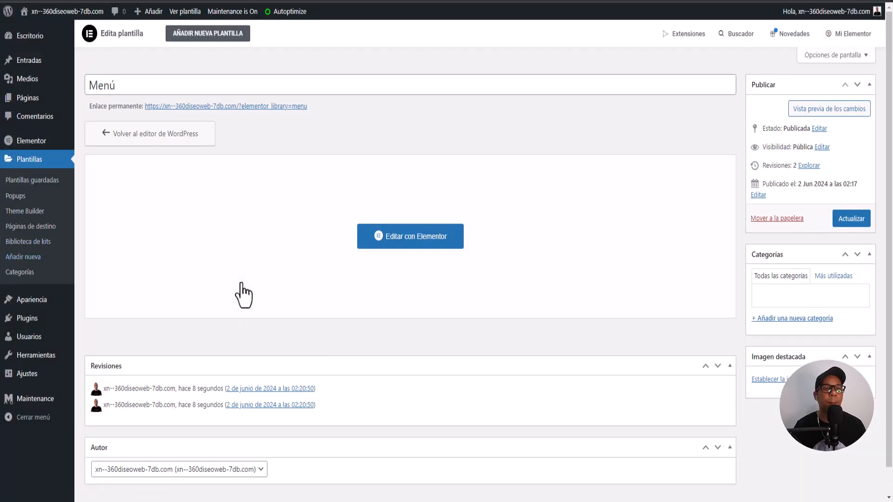
pyautogui.click(27, 262)
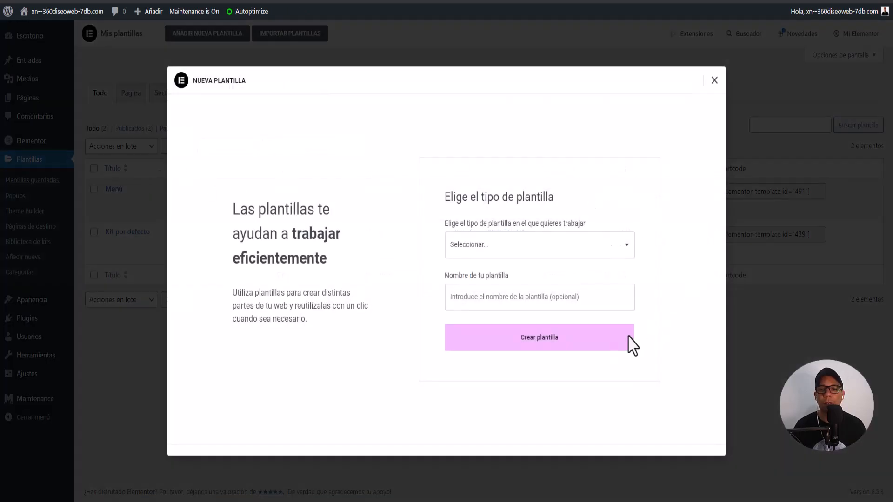
pyautogui.click(551, 260)
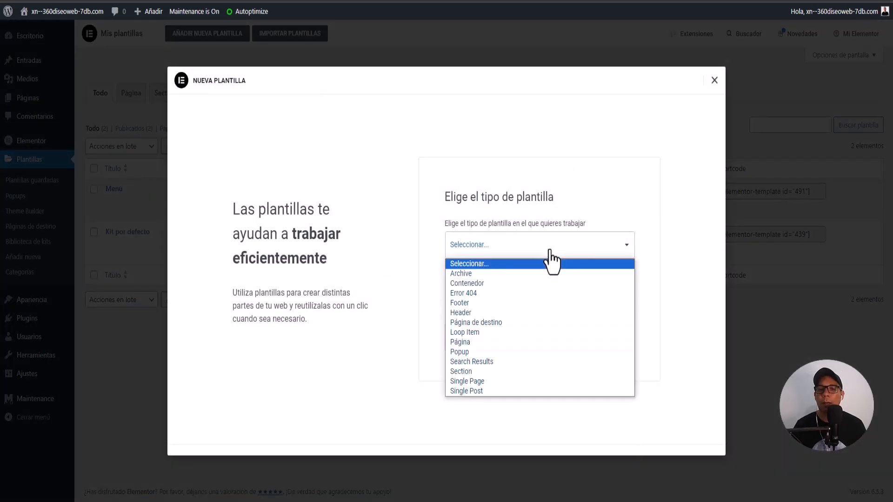
pyautogui.click(499, 303)
pyautogui.click(521, 303)
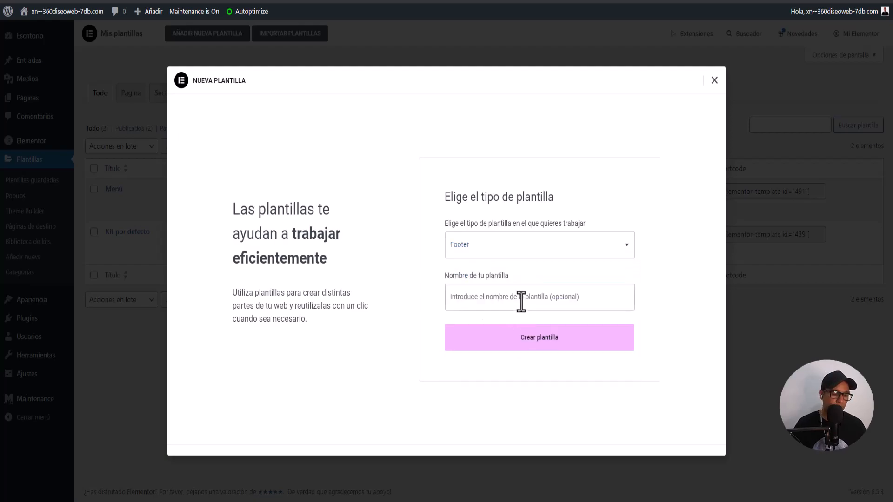
pyautogui.write('Pie de Pagina')
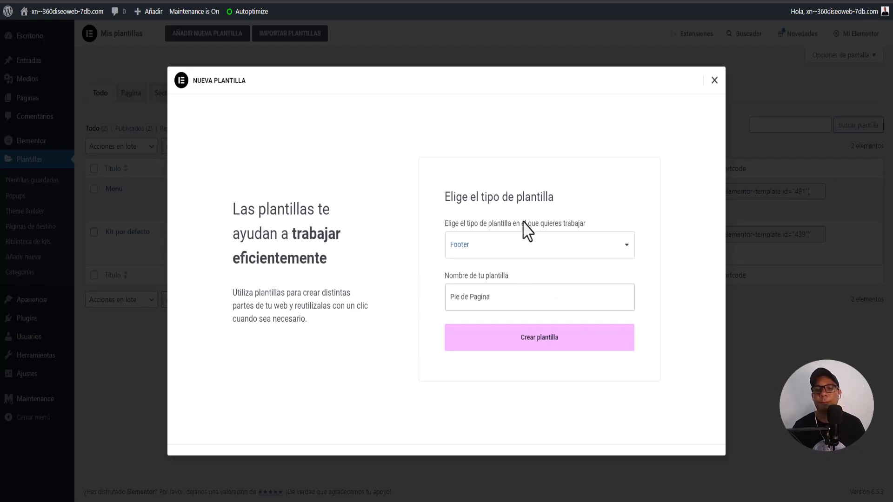
pyautogui.click(541, 337)
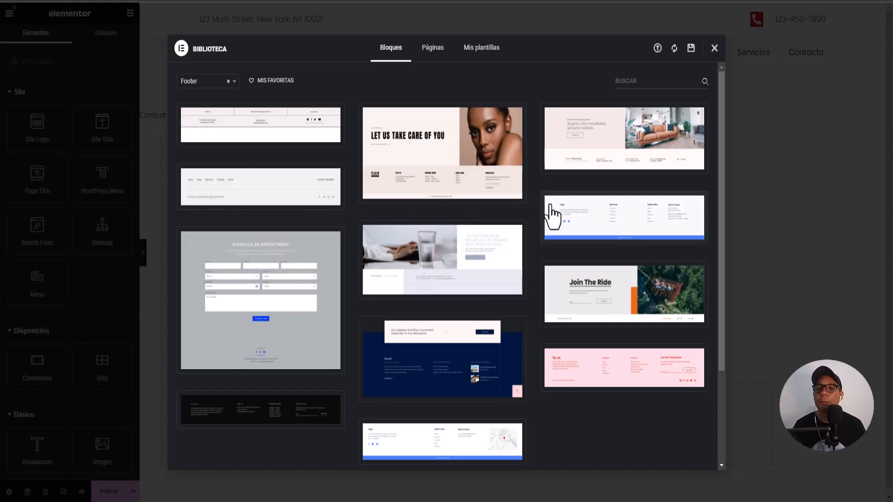
# Step: Insert the library's white footer block with logo, Services, Quick Links and Get In Touch columns above a blue copyright bar
pyautogui.click(580, 219)
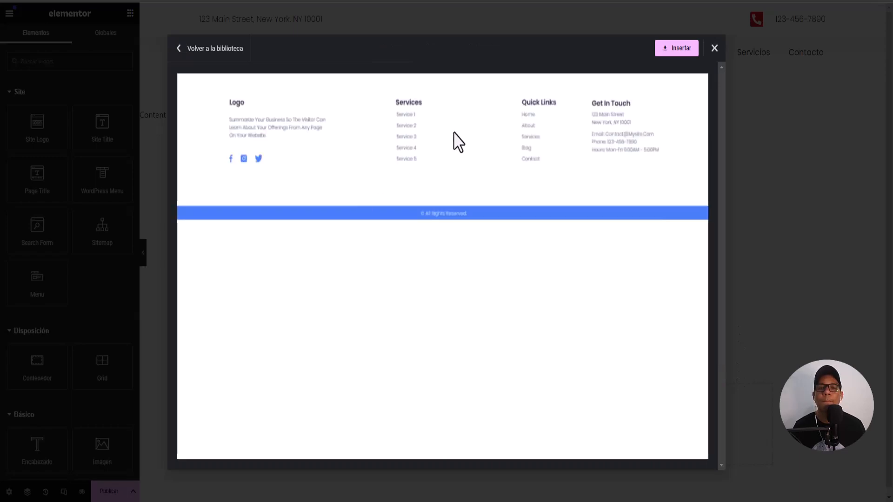
pyautogui.click(676, 48)
pyautogui.click(516, 282)
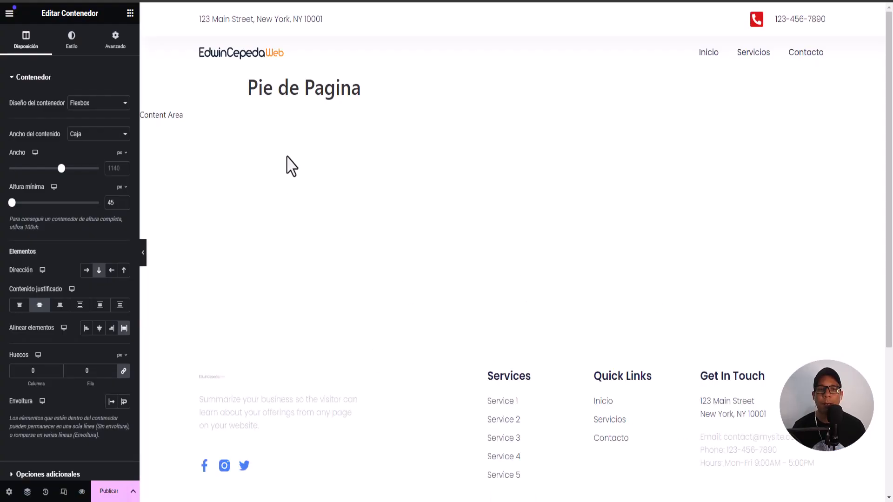
# Step: Change the background colour of the footer's main four-column container to a dark navy blue
pyautogui.scroll(-5, 294, 358)
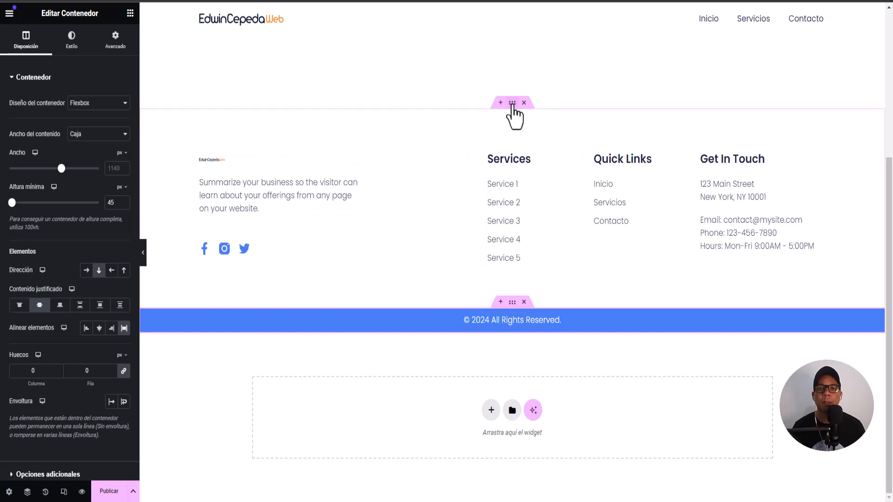
pyautogui.click(72, 51)
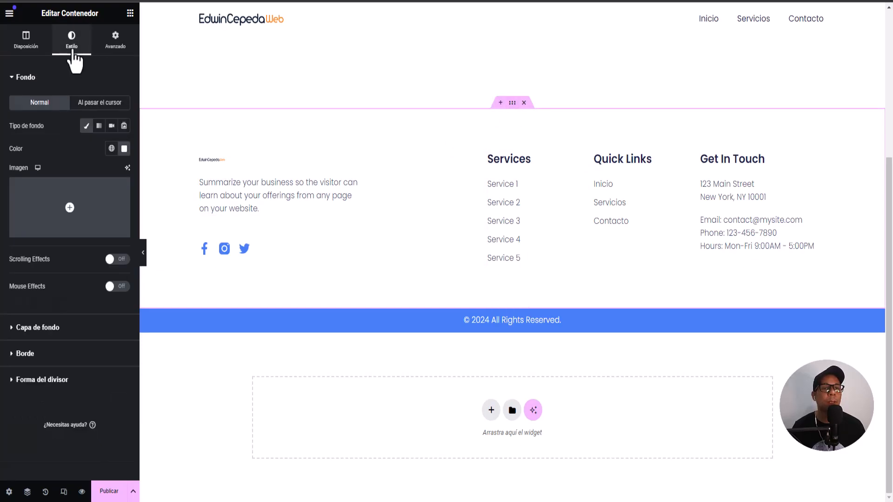
pyautogui.click(124, 150)
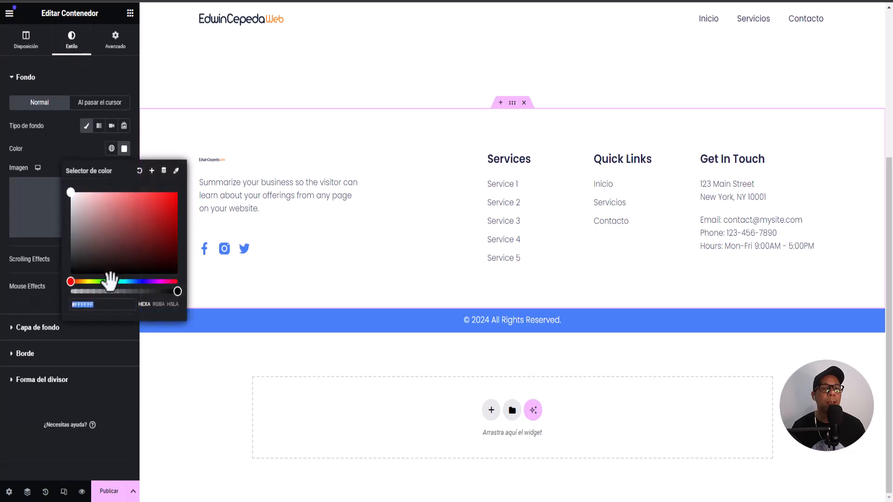
pyautogui.moveTo(73, 285); pyautogui.dragTo(142, 283)
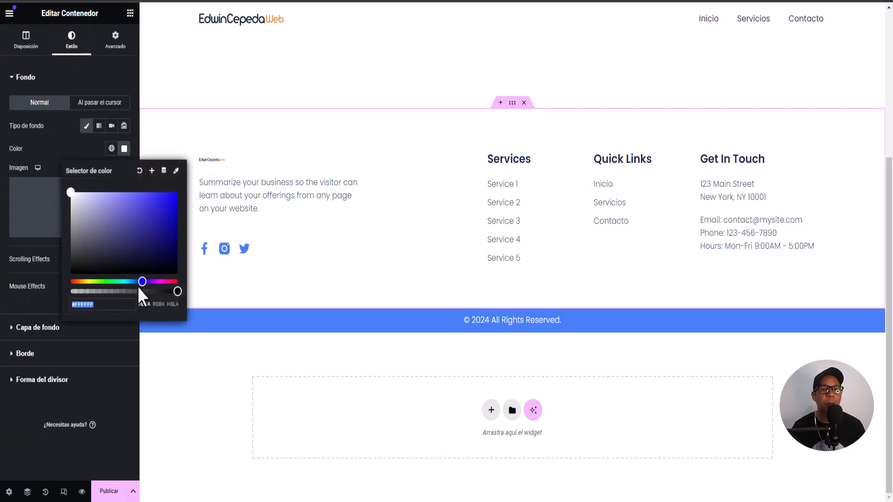
pyautogui.moveTo(74, 194); pyautogui.dragTo(159, 238)
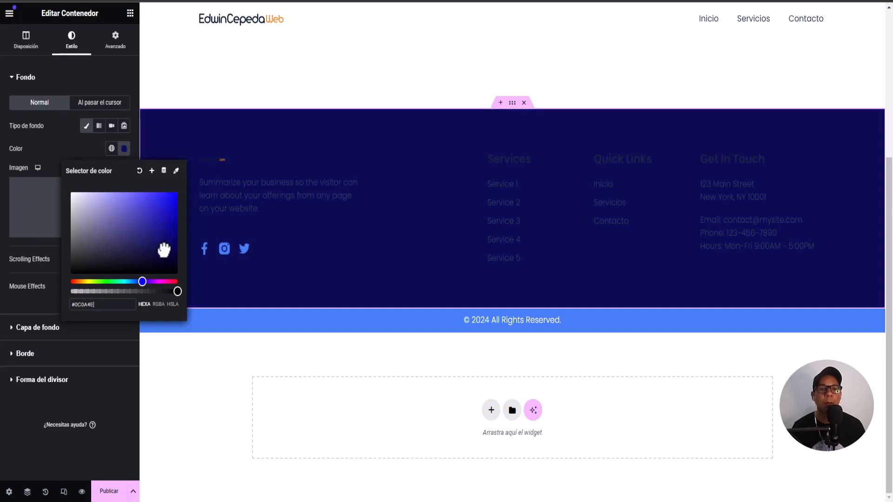
# Step: Set the title and description colours of the footer's logo image box to white (#FFFFFF)
pyautogui.click(279, 184)
pyautogui.click(70, 40)
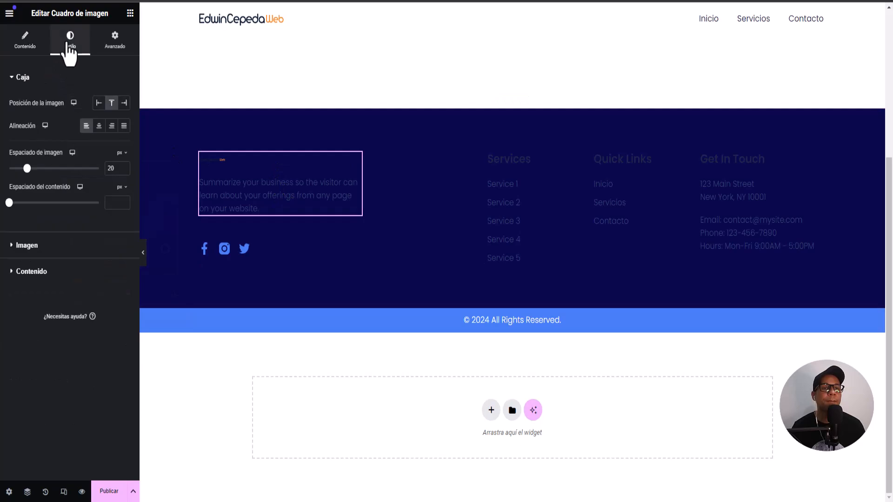
pyautogui.click(28, 272)
pyautogui.click(124, 179)
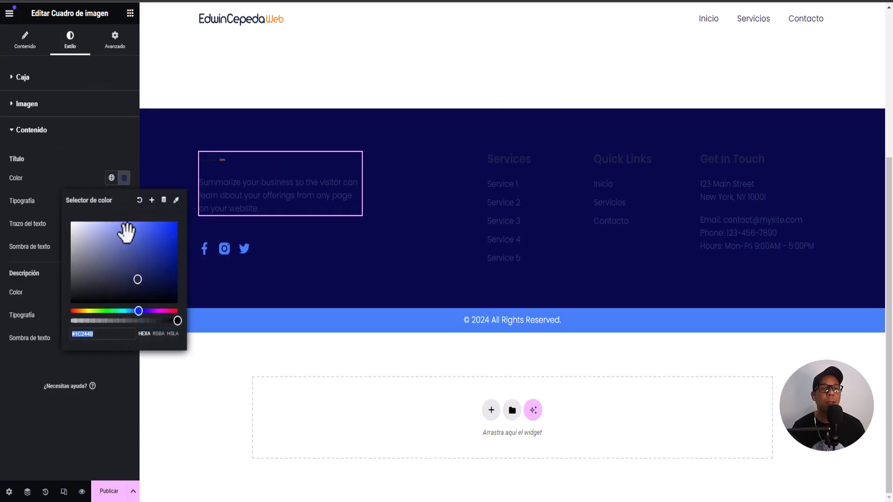
pyautogui.click(82, 237)
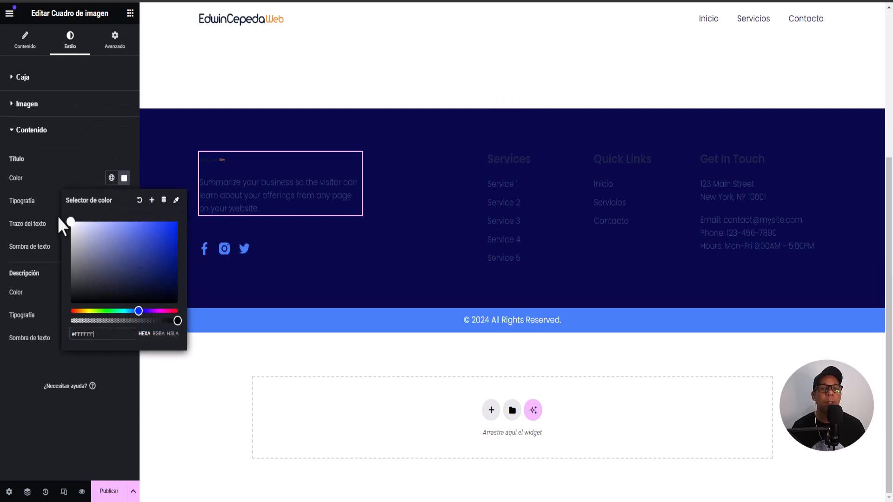
pyautogui.click(74, 136)
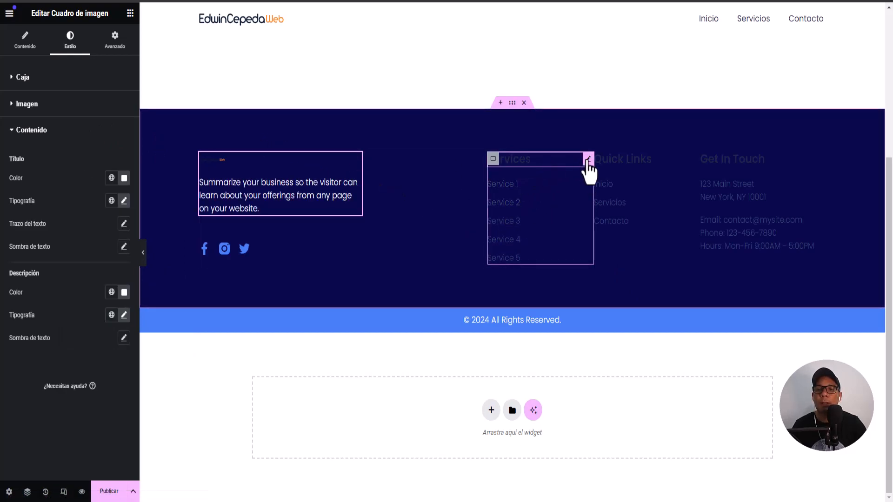
# Step: Set the text colour of the footer's Services heading to white
pyautogui.click(572, 161)
pyautogui.click(70, 41)
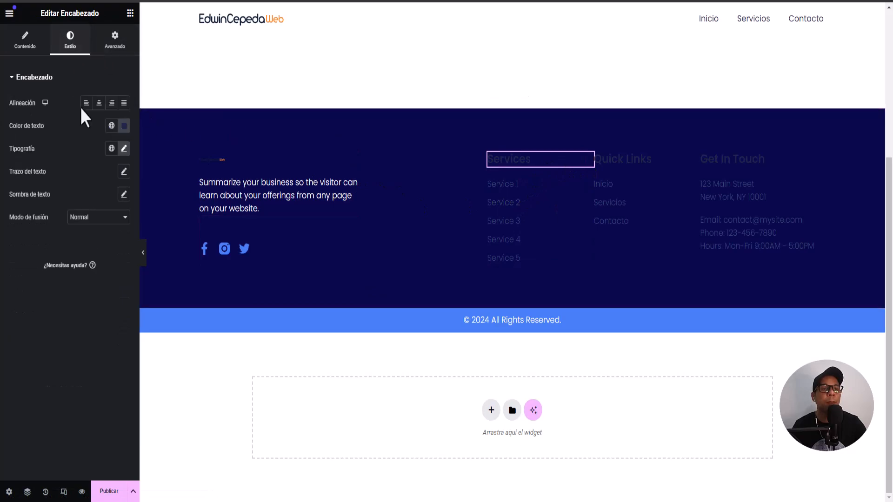
pyautogui.click(125, 125)
pyautogui.moveTo(98, 200); pyautogui.dragTo(67, 177)
pyautogui.click(46, 167)
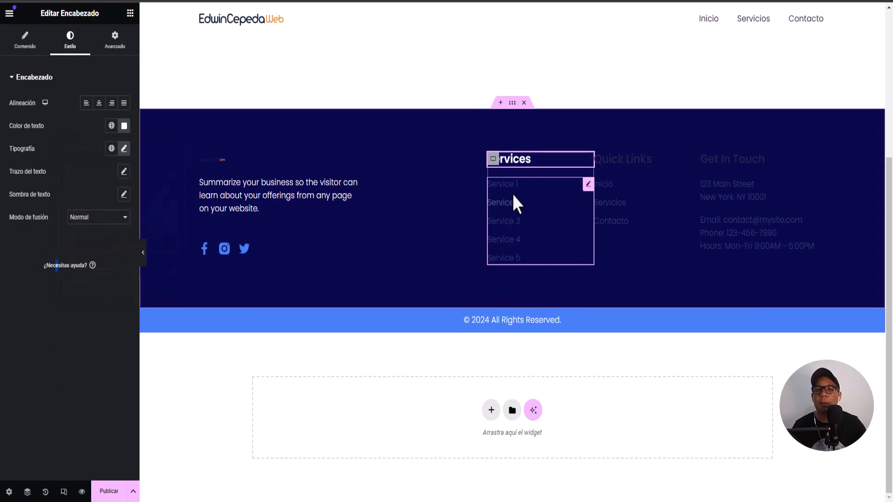
# Step: Add the outlined round comment bubble icon to the Service 1 item of the footer's services list
pyautogui.click(588, 185)
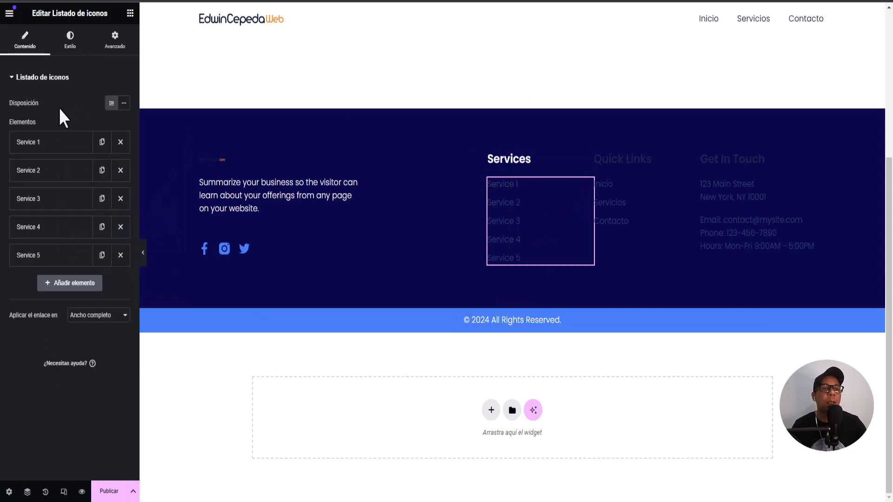
pyautogui.click(61, 146)
pyautogui.click(70, 234)
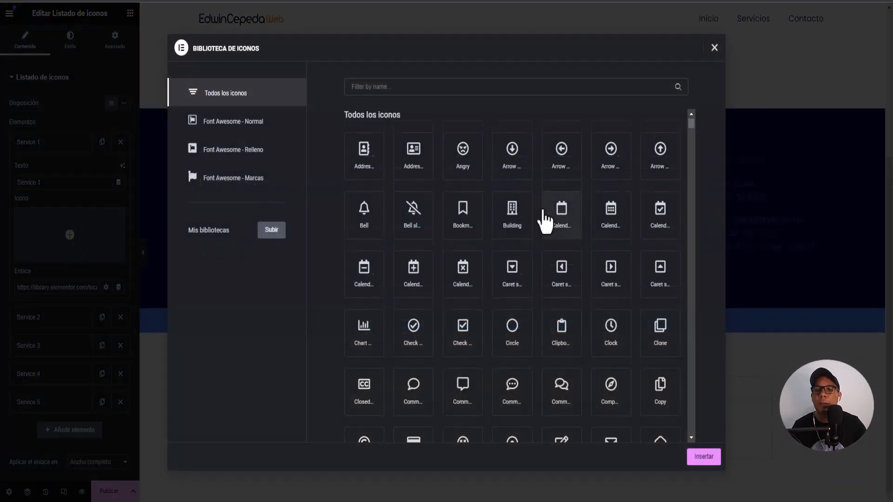
pyautogui.scroll(-5, 545, 221)
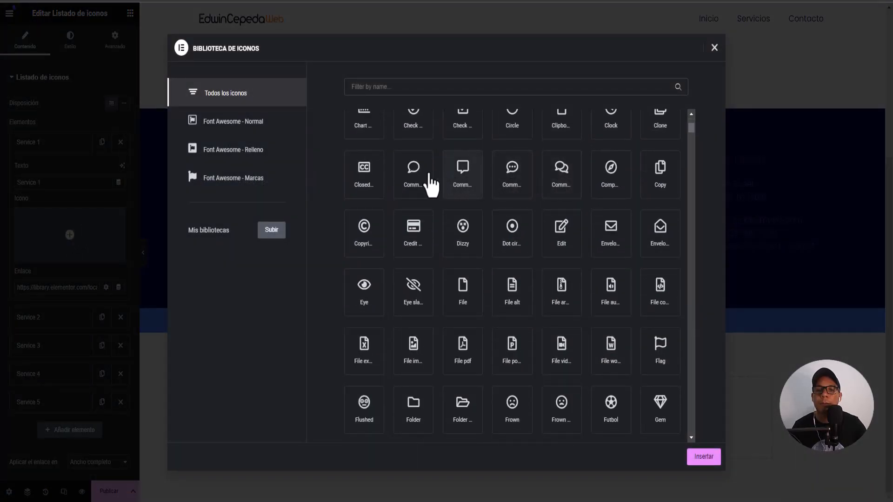
pyautogui.click(419, 178)
pyautogui.click(716, 459)
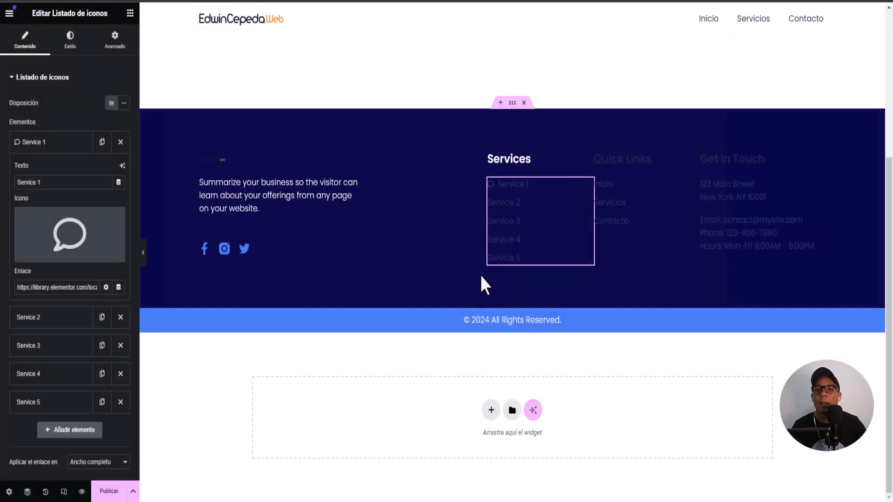
pyautogui.click(62, 144)
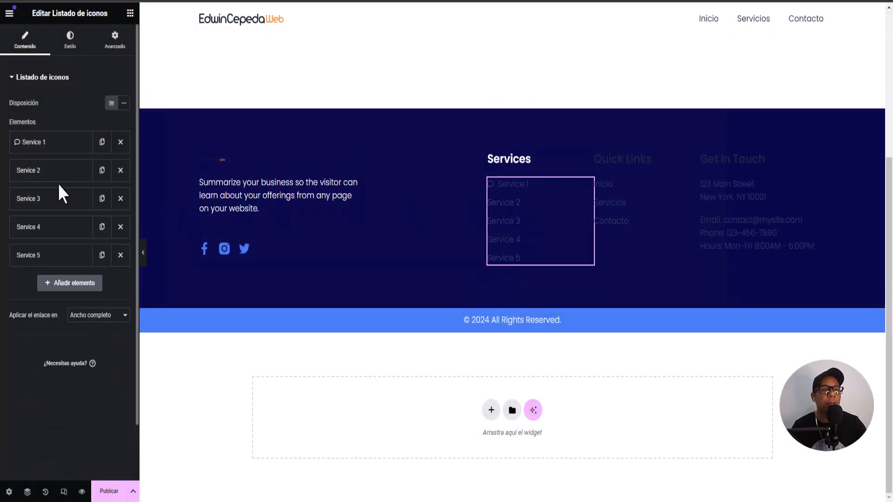
# Step: Add the calendar icon with a minus sign to the Service 2 item
pyautogui.click(54, 177)
pyautogui.click(70, 261)
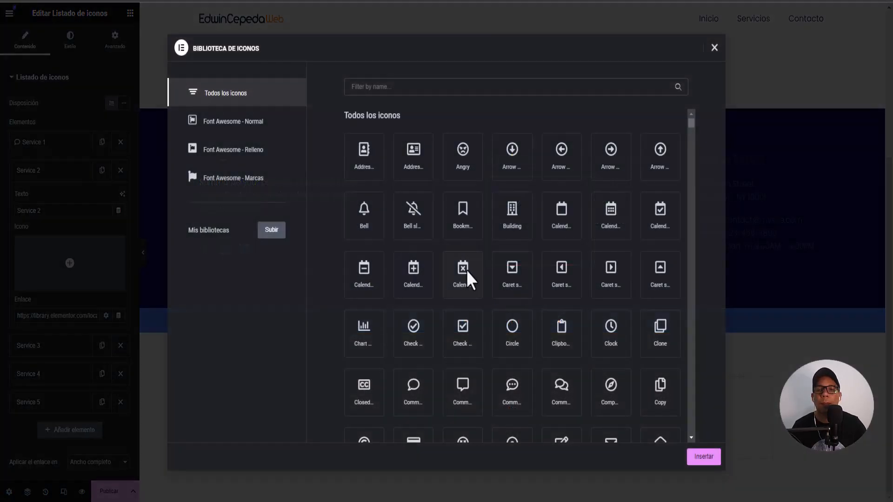
pyautogui.click(364, 275)
pyautogui.click(703, 457)
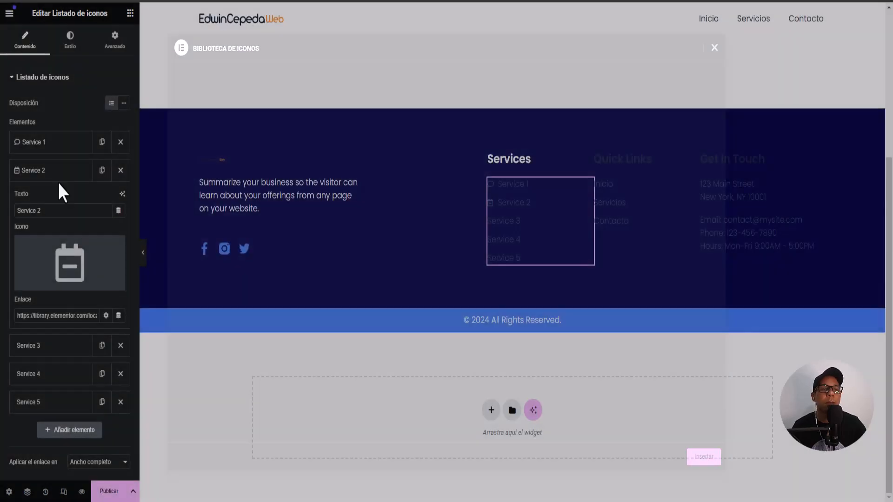
pyautogui.click(52, 174)
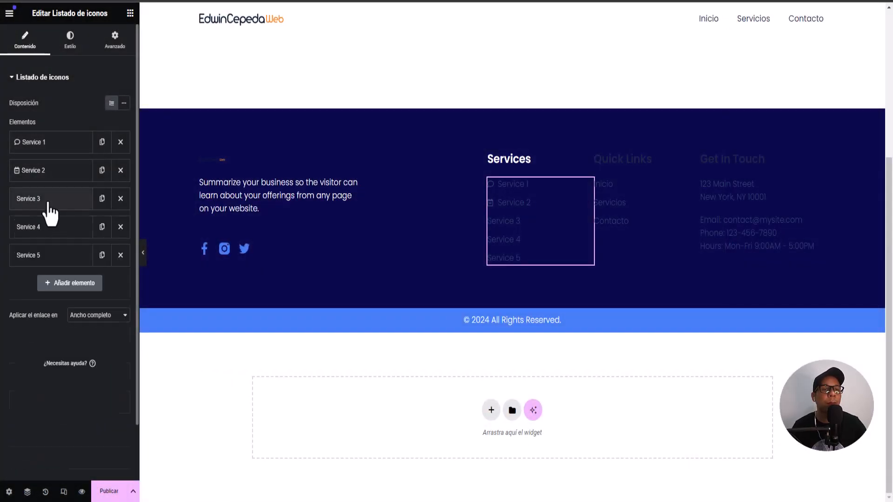
# Step: Add the outlined clock icon to the Service 3 item
pyautogui.click(52, 200)
pyautogui.click(70, 292)
pyautogui.click(618, 349)
pyautogui.click(702, 457)
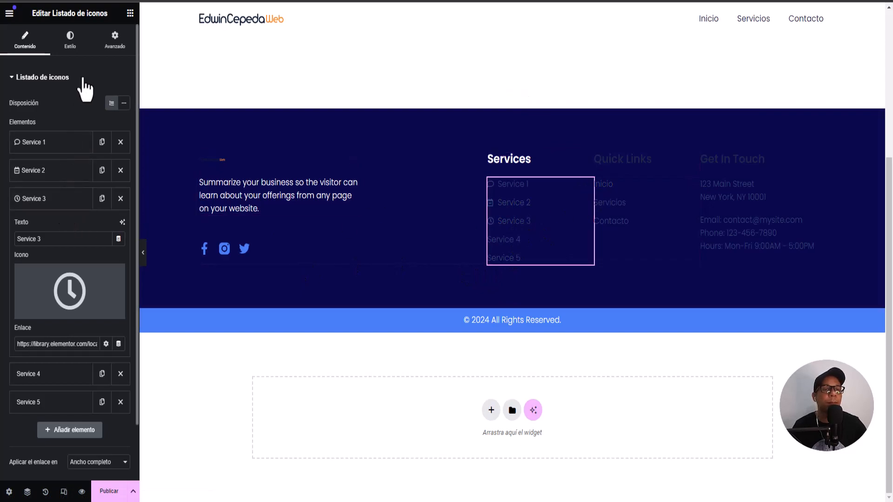
# Step: Set the normal text colour of the services icon list to white (#FFFFFF)
pyautogui.click(71, 42)
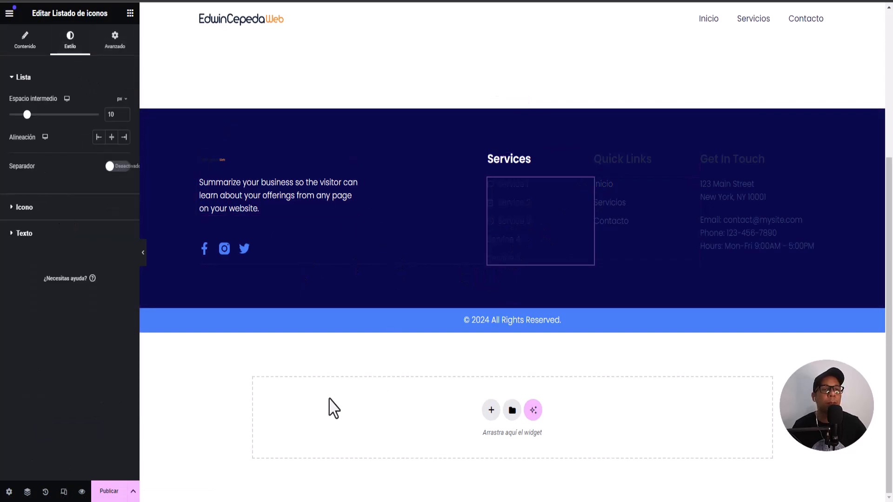
pyautogui.click(24, 233)
pyautogui.click(123, 224)
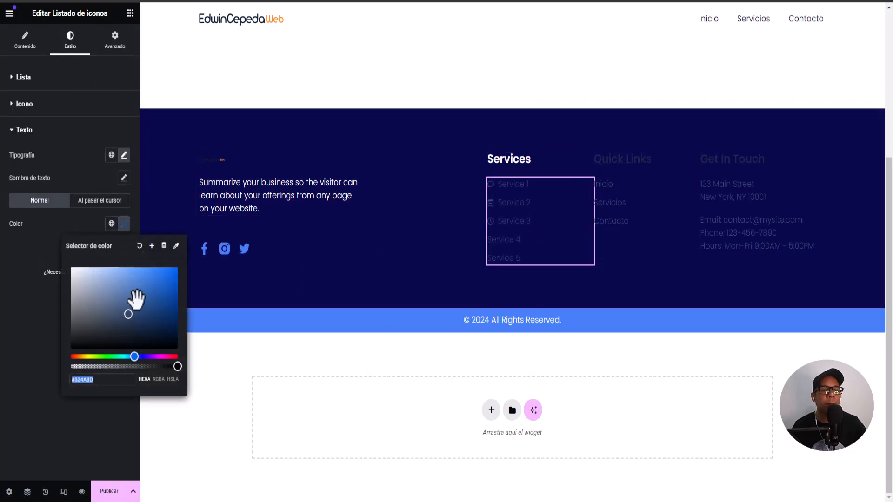
pyautogui.moveTo(123, 315); pyautogui.dragTo(54, 255)
pyautogui.click(85, 154)
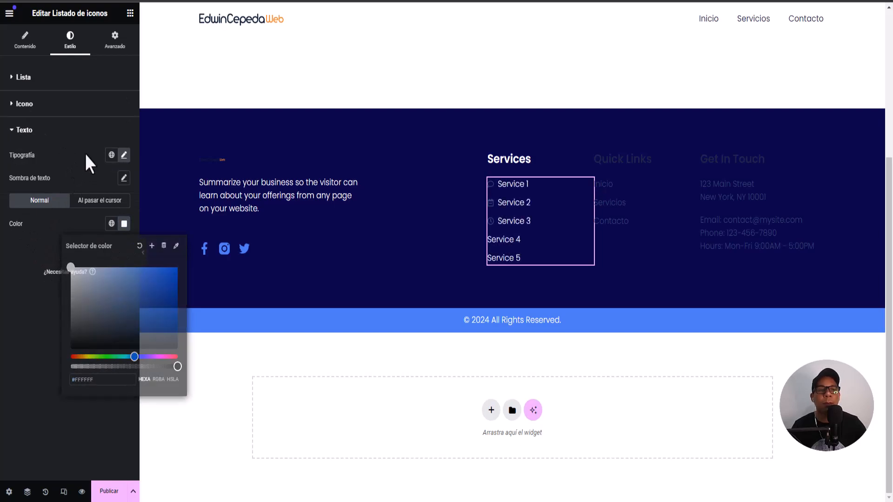
# Step: Set the text colour of the footer's Quick Links heading to white
pyautogui.click(635, 163)
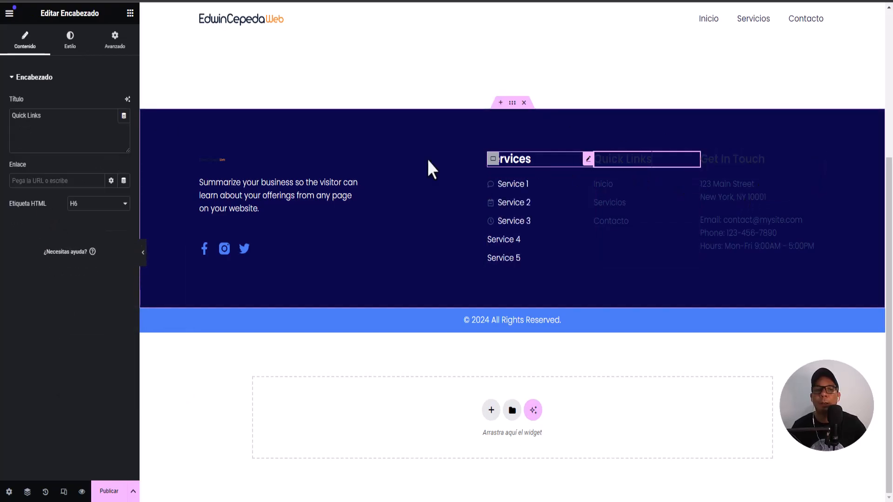
pyautogui.click(61, 42)
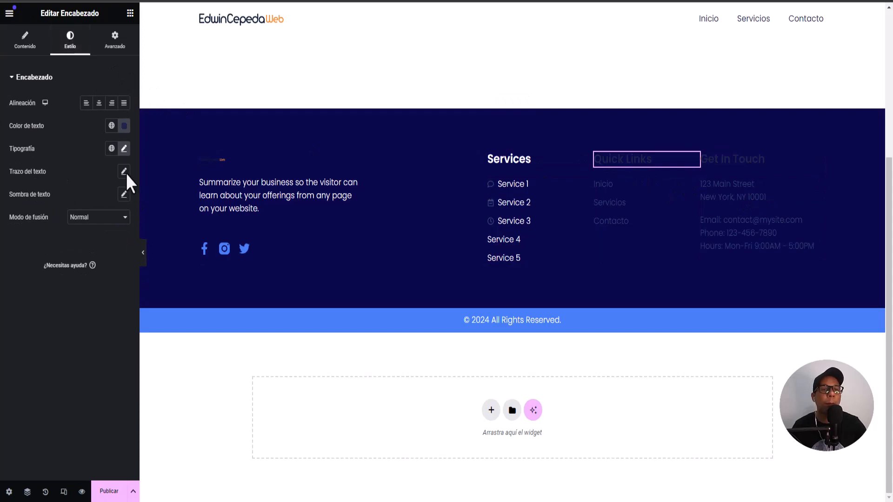
pyautogui.click(124, 125)
pyautogui.moveTo(140, 227); pyautogui.dragTo(108, 203)
pyautogui.moveTo(79, 173); pyautogui.dragTo(70, 169)
pyautogui.click(111, 358)
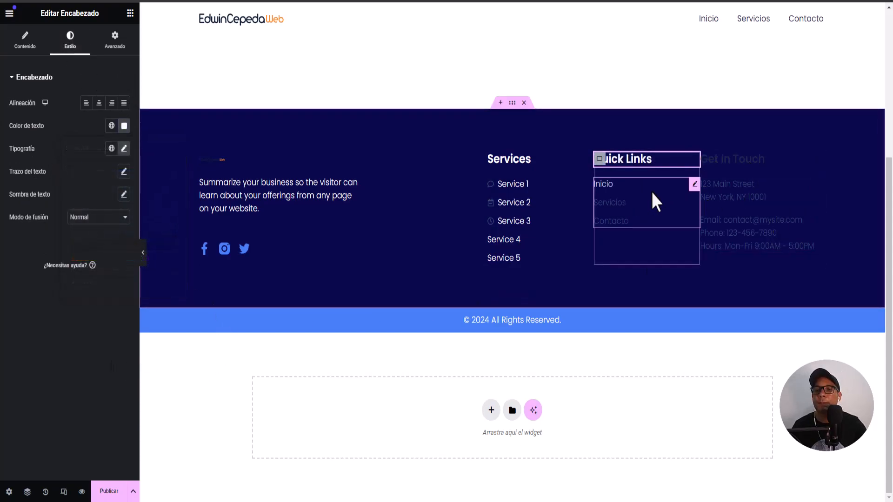
# Step: Set the normal text colour of the Quick Links navigation menu to white (#FFFFFF)
pyautogui.click(694, 185)
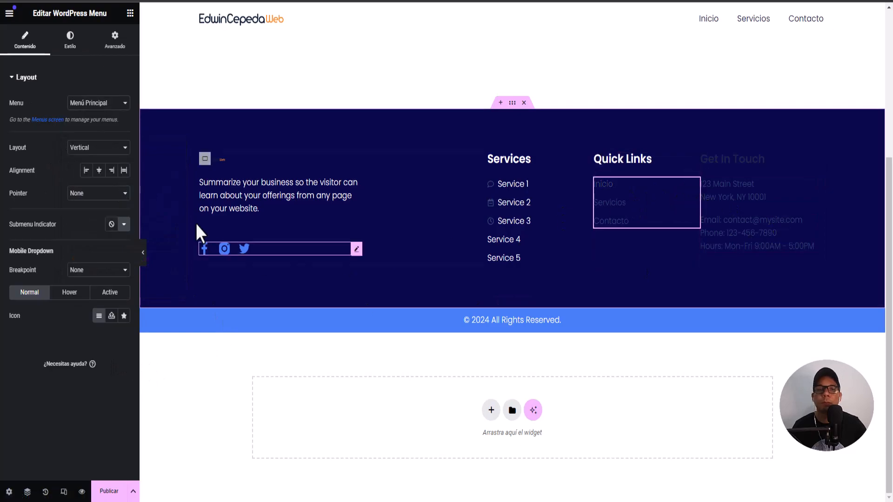
pyautogui.click(69, 42)
pyautogui.click(123, 149)
pyautogui.moveTo(129, 241); pyautogui.dragTo(54, 180)
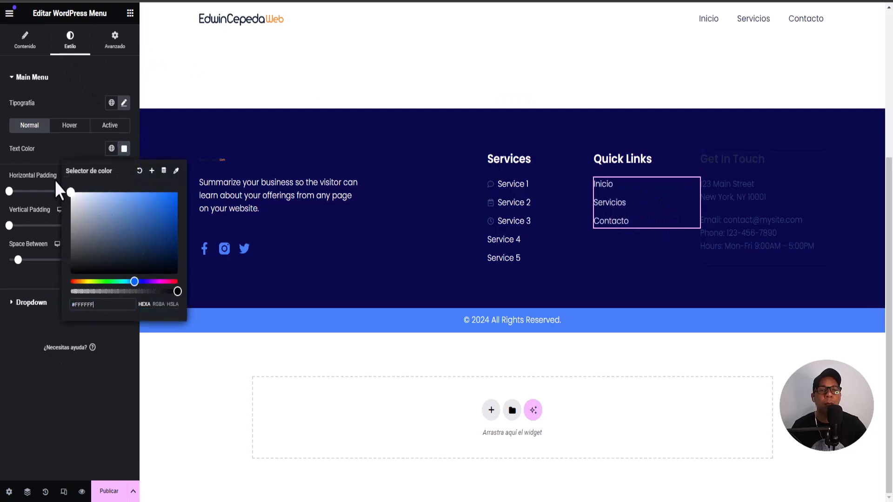
pyautogui.click(752, 242)
# Step: Set the text colour of the footer's Get In Touch heading to white (#FFFFFF)
pyautogui.click(748, 160)
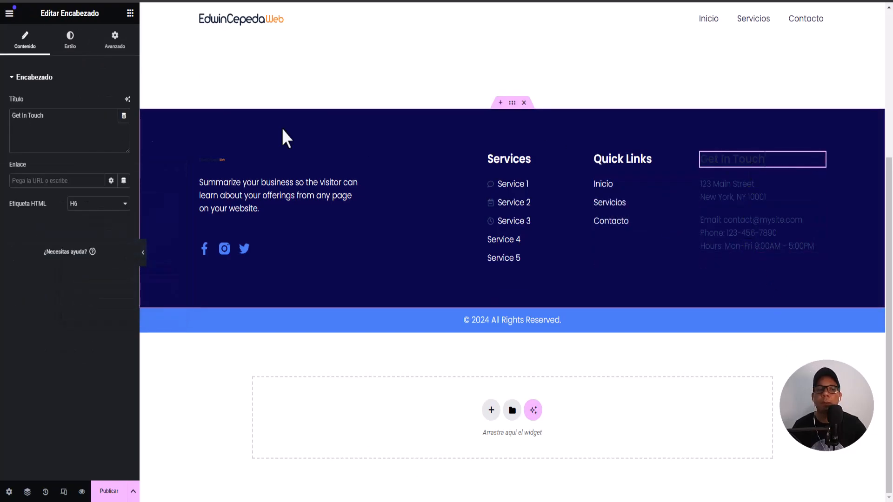
pyautogui.click(70, 40)
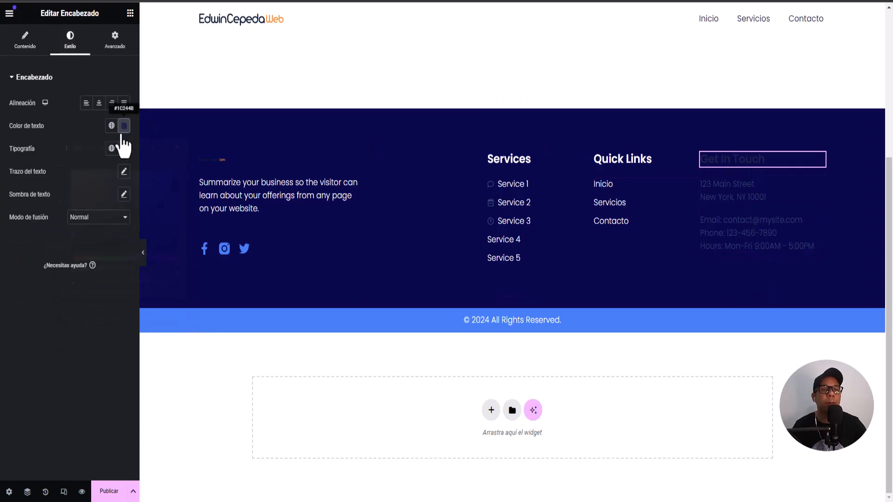
pyautogui.click(124, 125)
pyautogui.click(74, 181)
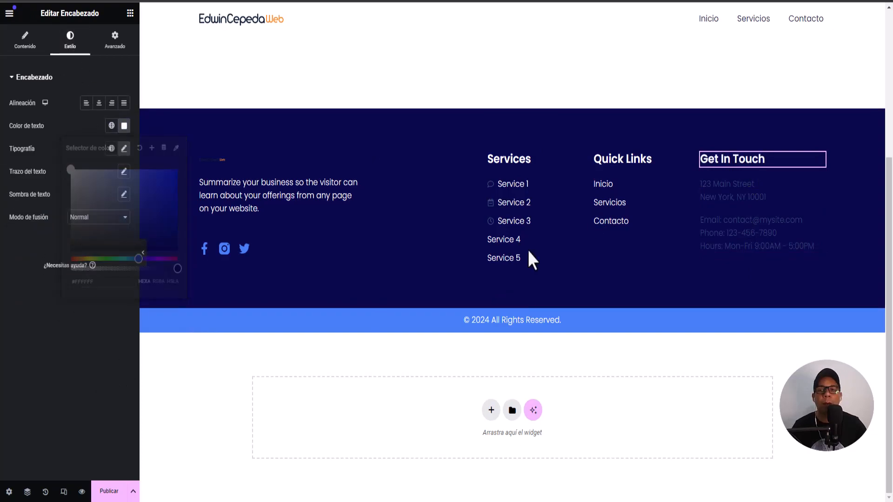
# Step: Set the text colour of the address block under Get In Touch to white (#FFFFFF)
pyautogui.click(720, 190)
pyautogui.click(68, 42)
pyautogui.click(123, 126)
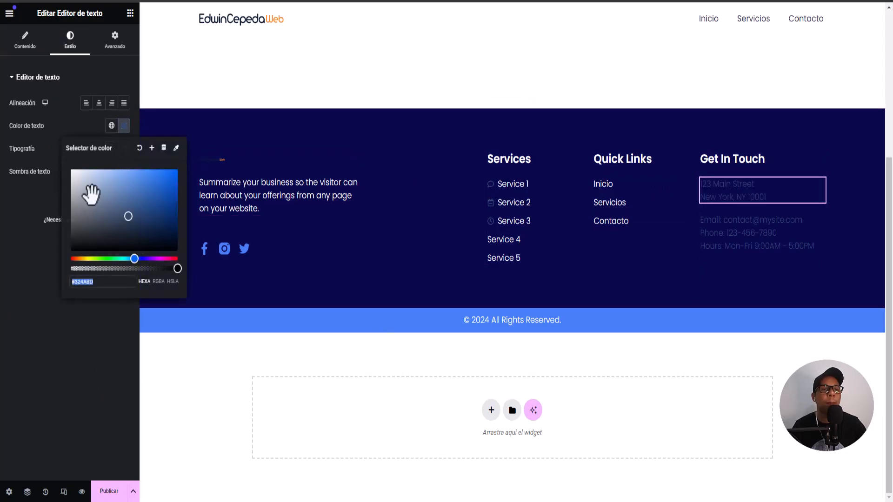
pyautogui.moveTo(124, 210); pyautogui.dragTo(55, 160)
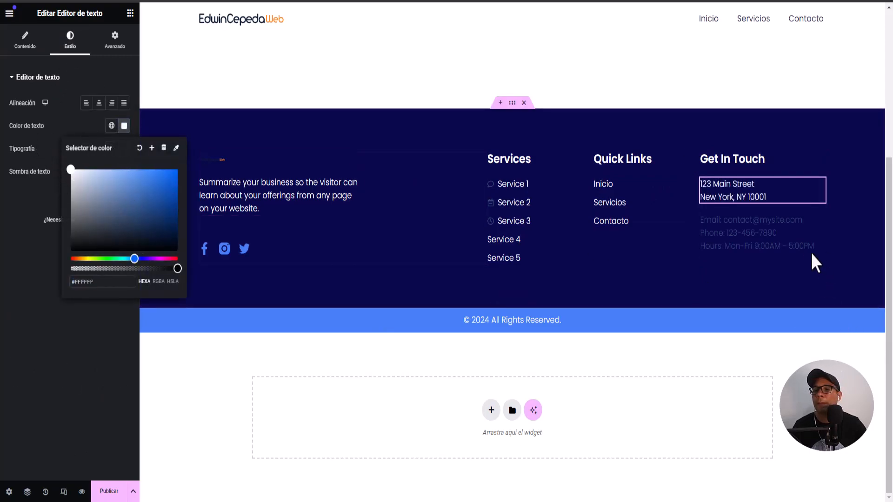
# Step: Set the normal text colour of the email, phone and hours list to white (#FFFFFF)
pyautogui.click(713, 247)
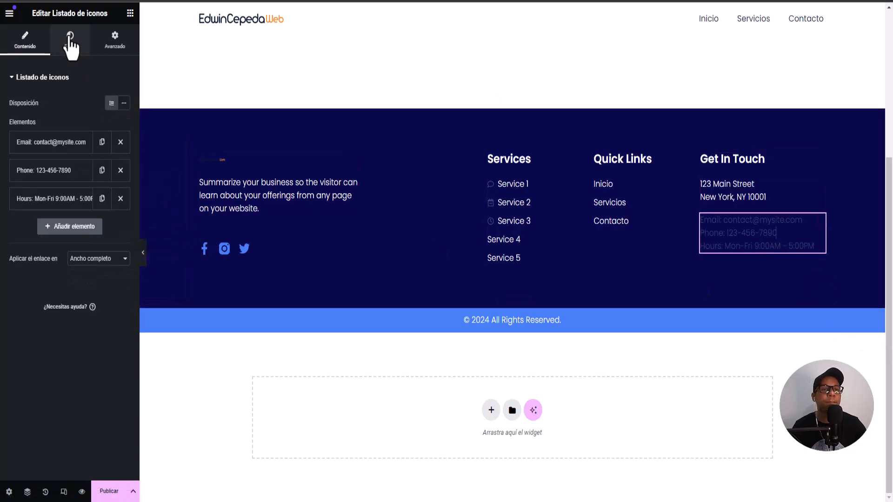
pyautogui.click(70, 39)
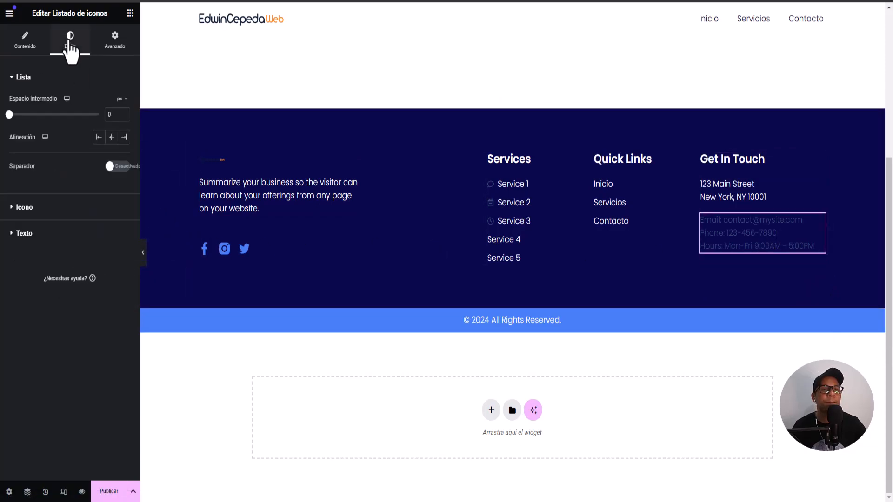
pyautogui.click(50, 232)
pyautogui.click(123, 224)
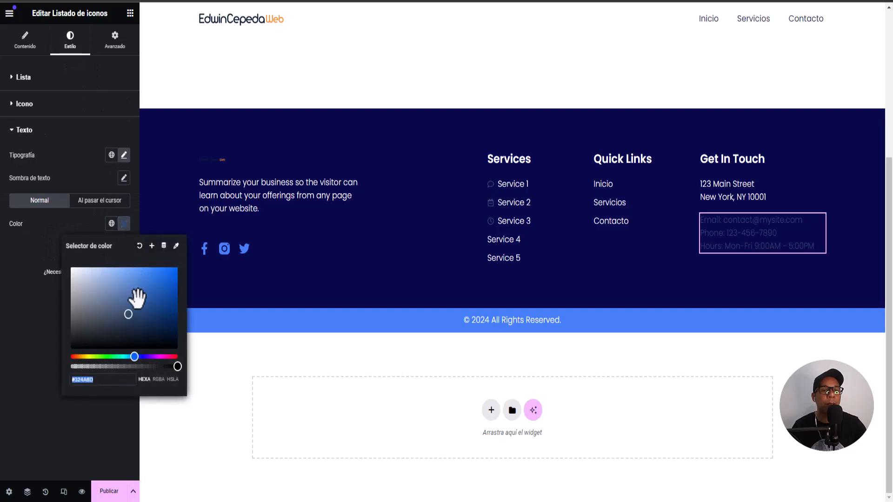
pyautogui.moveTo(124, 312); pyautogui.dragTo(58, 260)
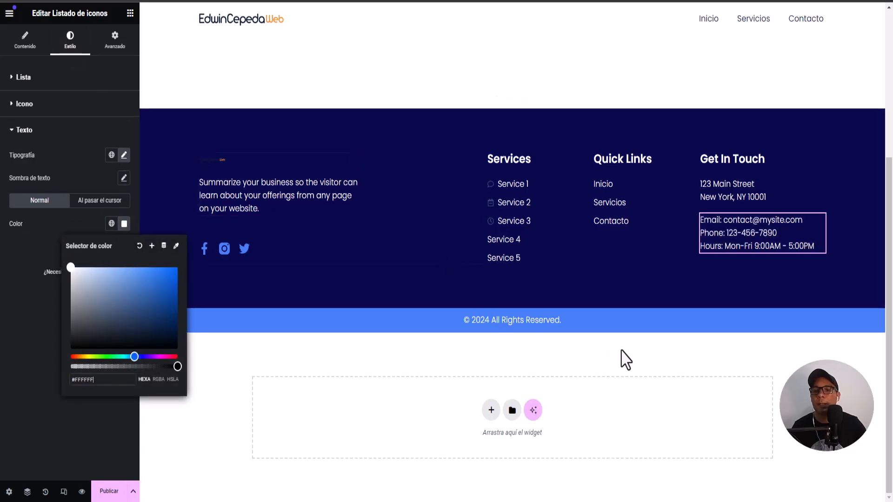
pyautogui.click(385, 351)
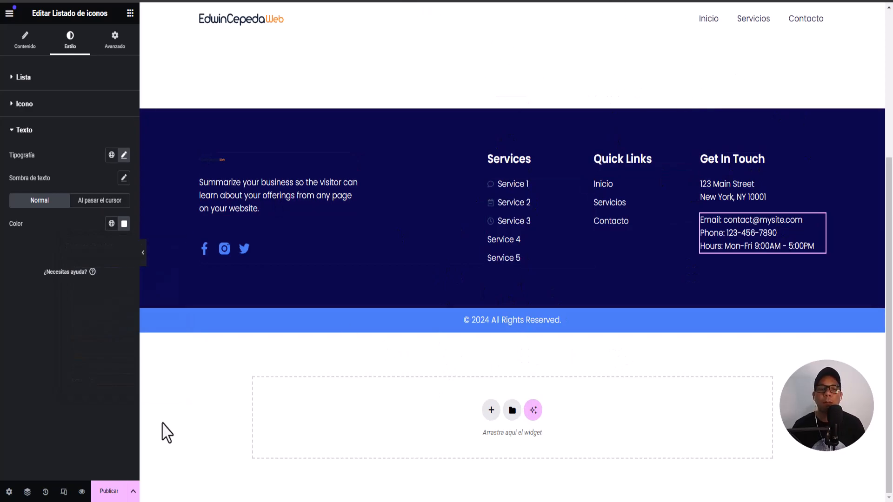
# Step: Publish the footer template with a display condition that includes Singular, All Singular
pyautogui.click(110, 491)
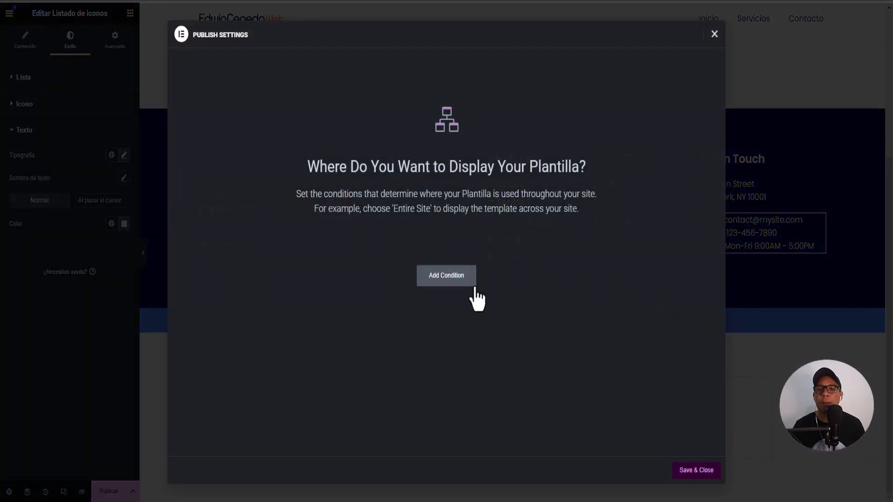
pyautogui.click(462, 279)
pyautogui.click(535, 260)
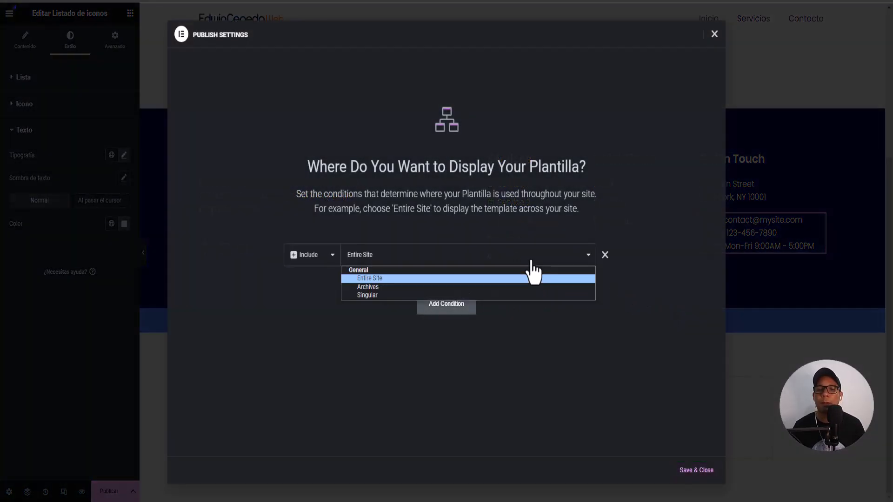
pyautogui.click(487, 298)
pyautogui.click(589, 257)
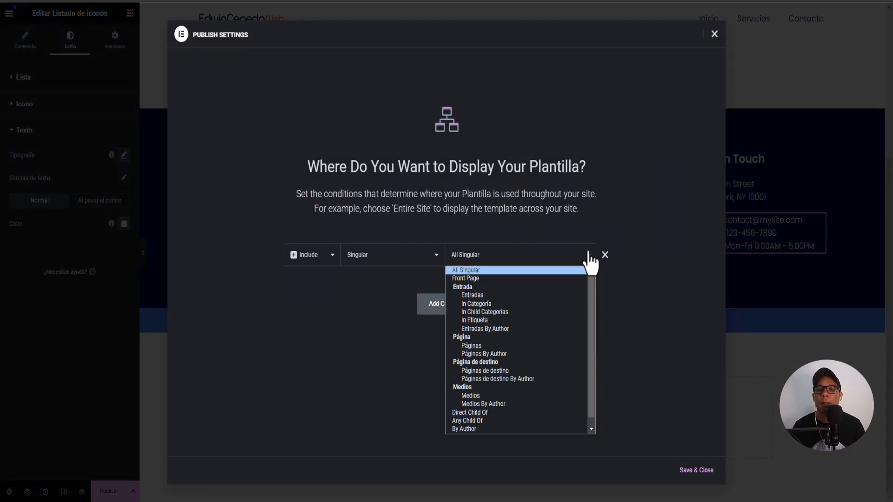
pyautogui.click(560, 270)
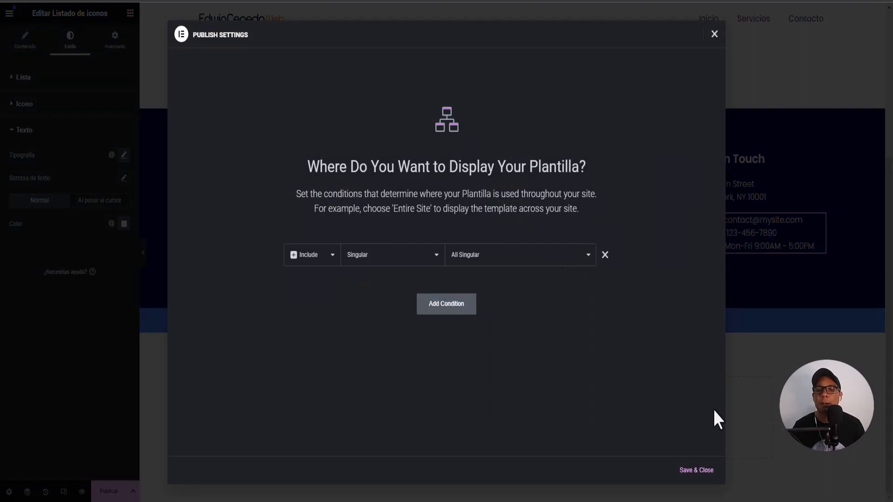
pyautogui.click(696, 471)
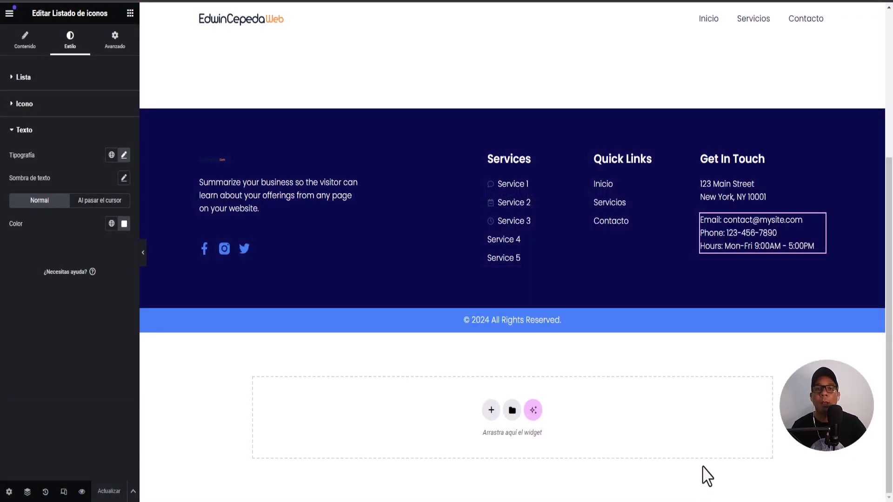
# Step: Exit the footer template editor and open the Inicio page from the pages list for editing with Elementor
pyautogui.click(10, 14)
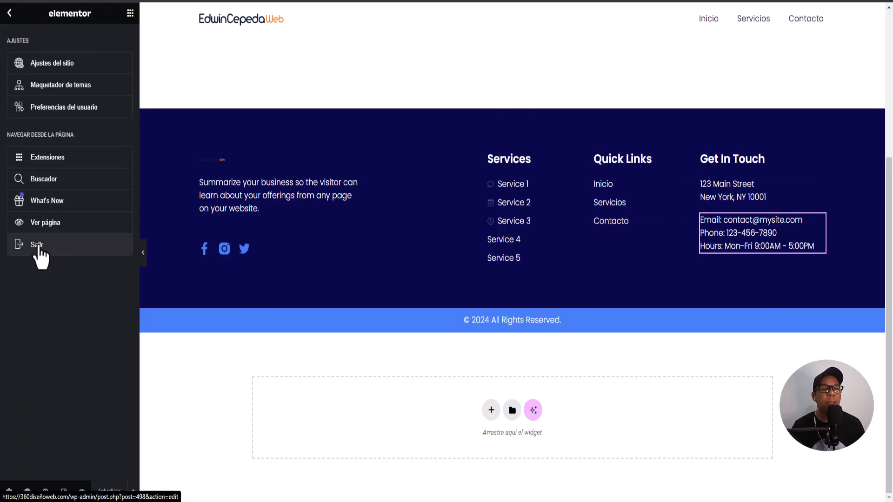
pyautogui.click(37, 245)
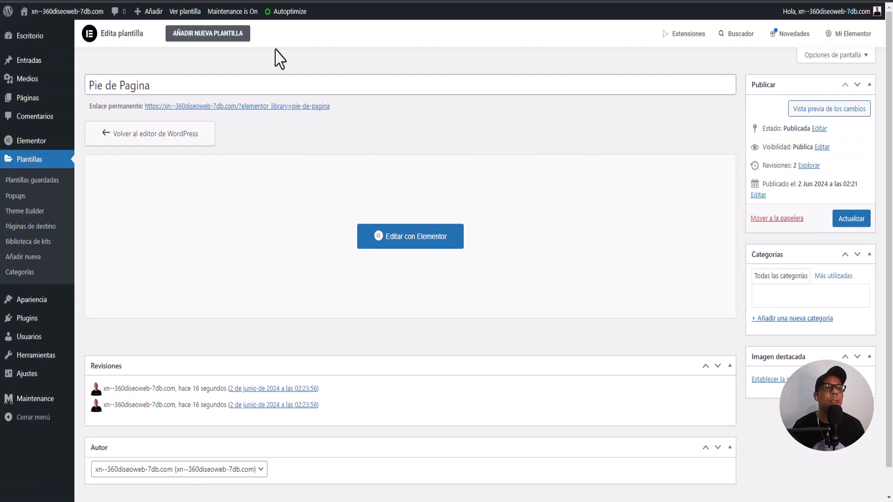
pyautogui.click(30, 99)
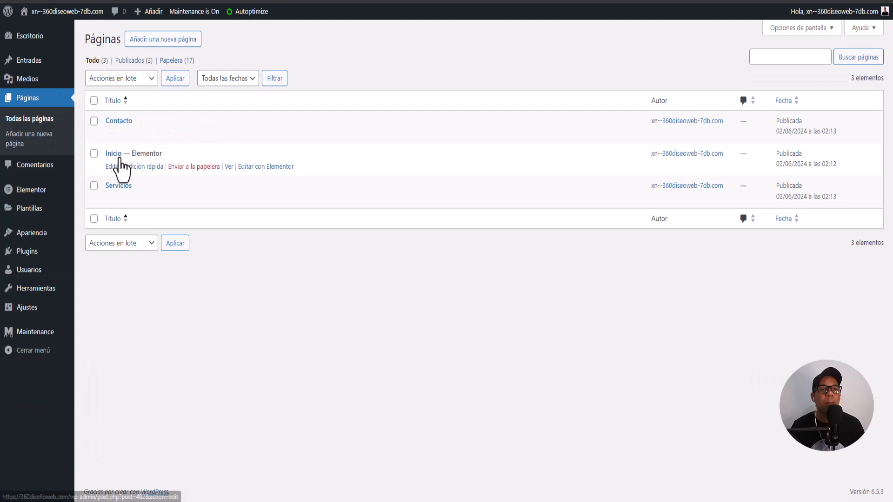
pyautogui.click(262, 169)
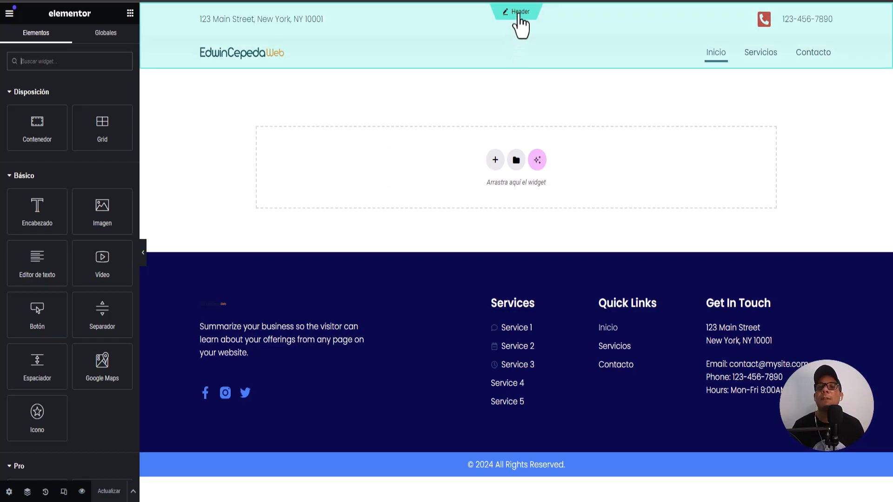
# Step: Check that the header and footer templates open for editing from within the Inicio page, and return to the page content
pyautogui.click(518, 16)
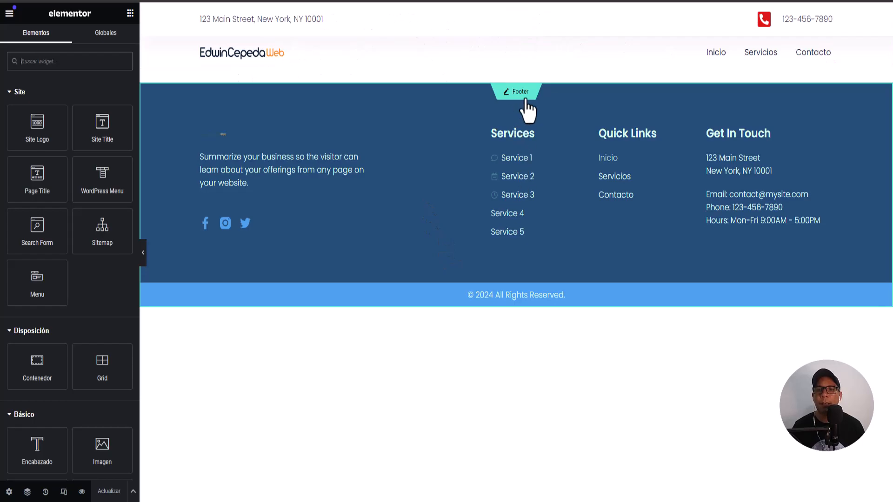
pyautogui.click(520, 93)
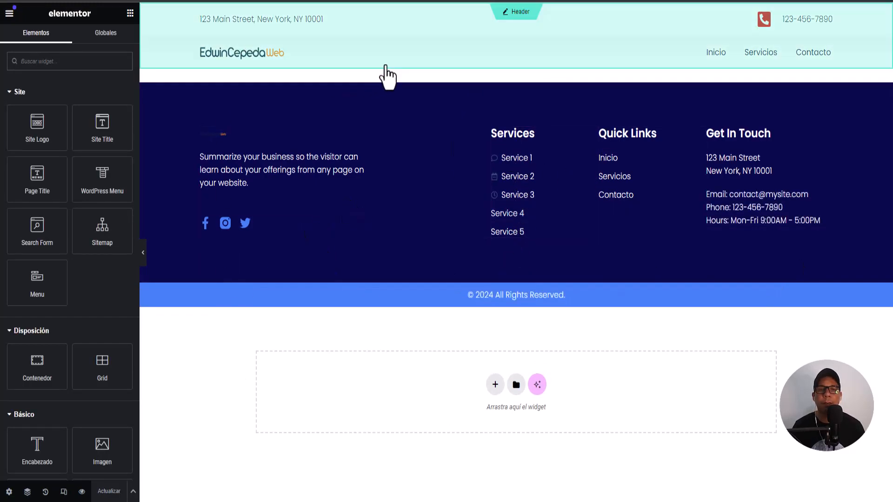
pyautogui.click(374, 78)
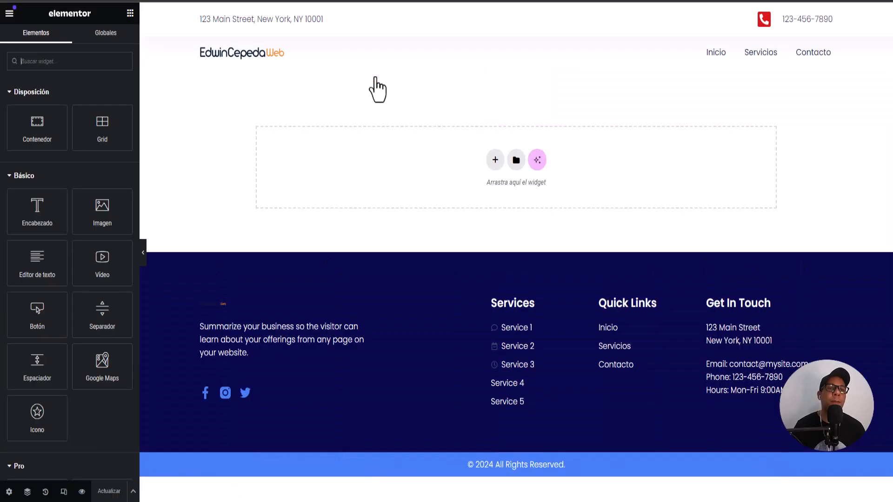